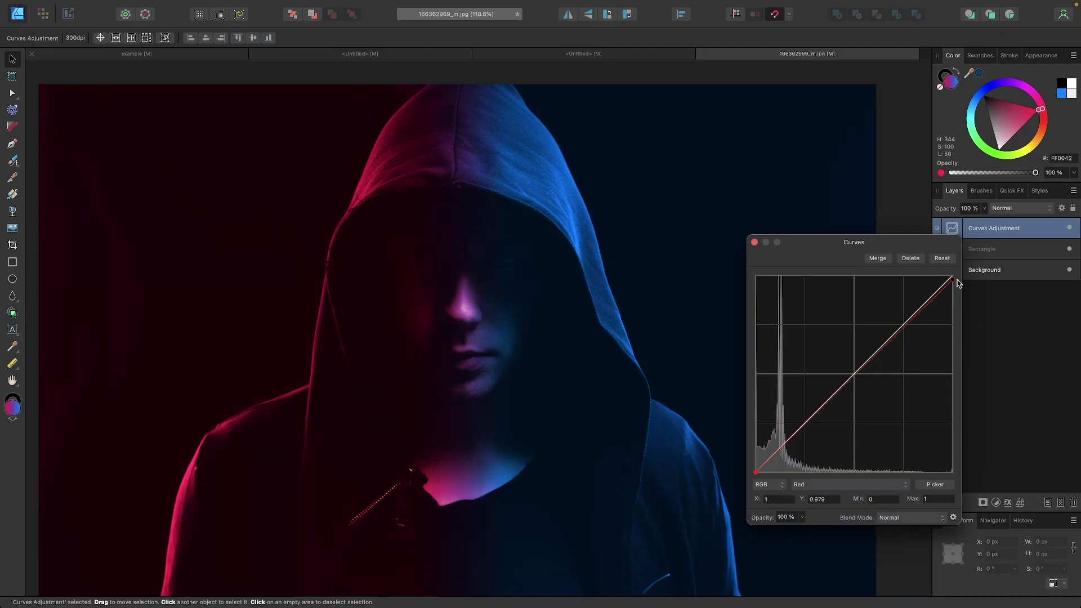
Lower the blue channel's top endpoint and nudge the master curve's bottom-left point in Curves
click(851, 485)
drag(957, 280, 952, 305)
click(809, 502)
key(ctrl+minus)
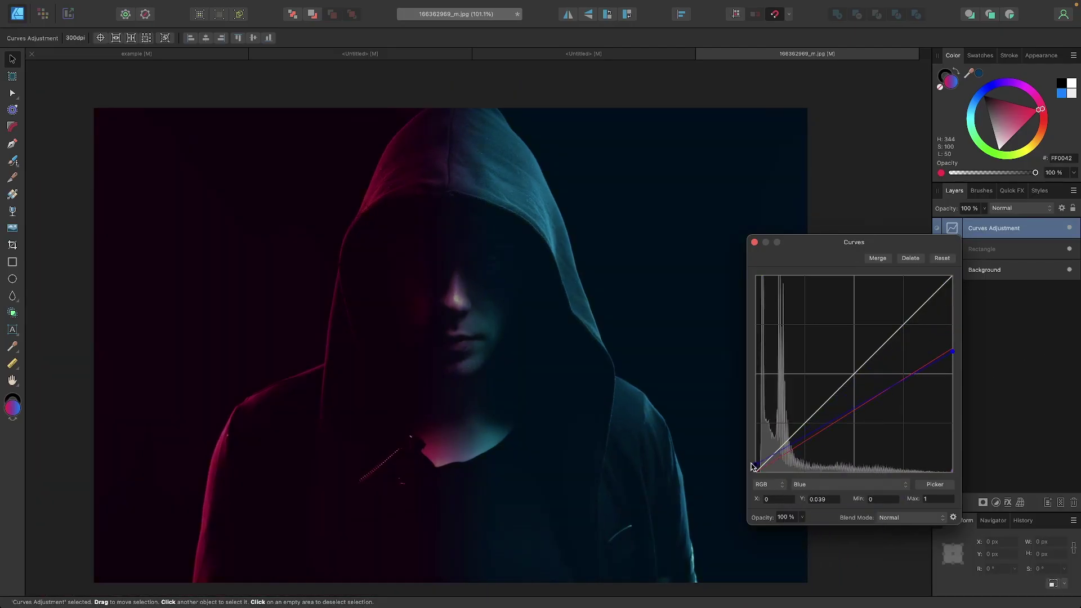
drag(756, 472, 757, 479)
Give the Rectangle layer a linear gradient fill dragged across it
click(985, 249)
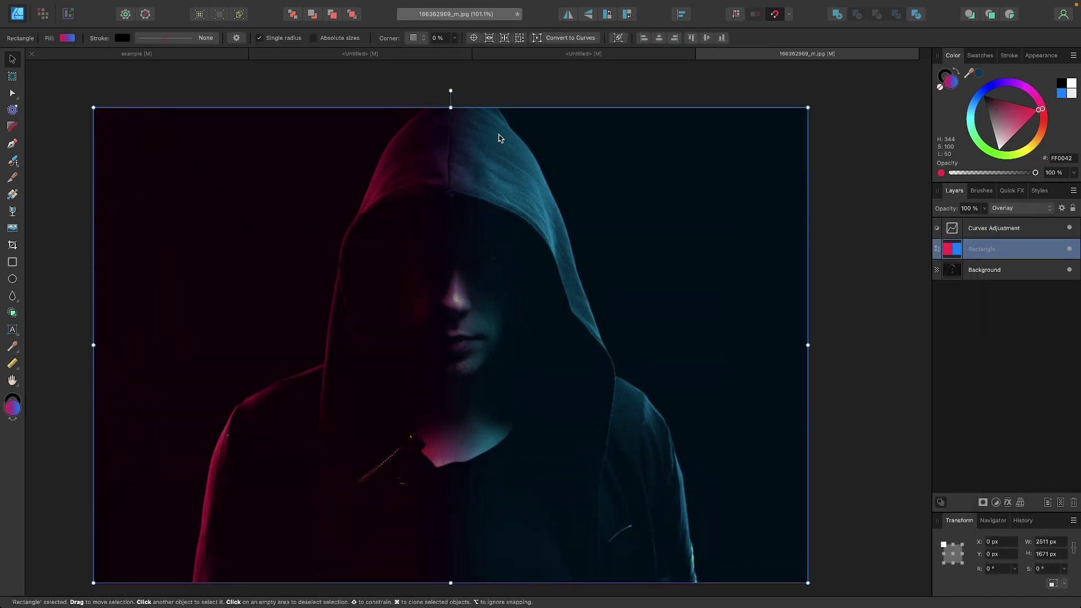
key(g)
drag(412, 345, 535, 345)
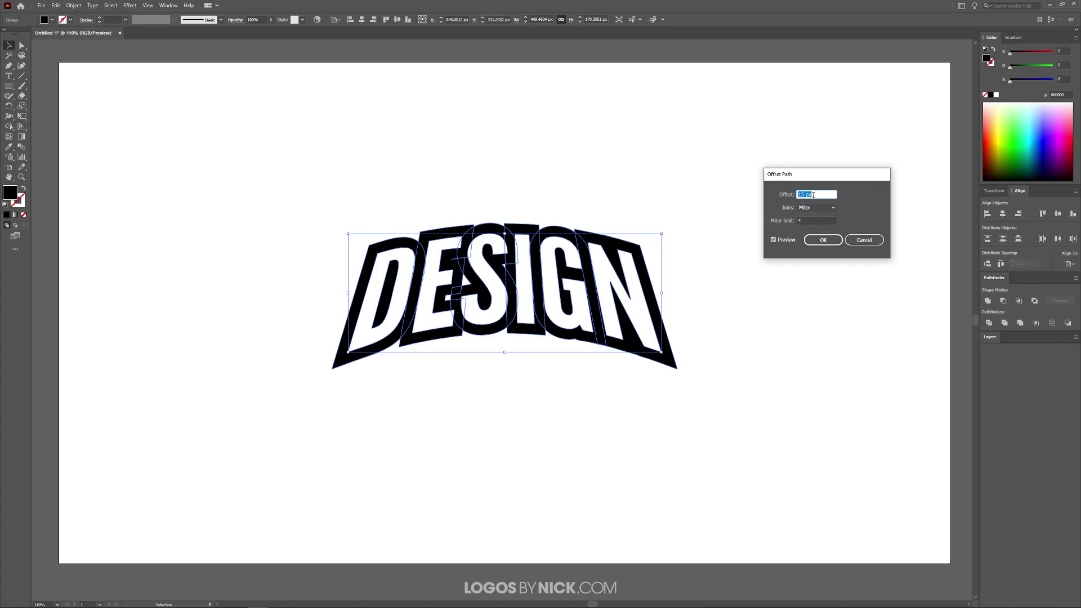
click(819, 217)
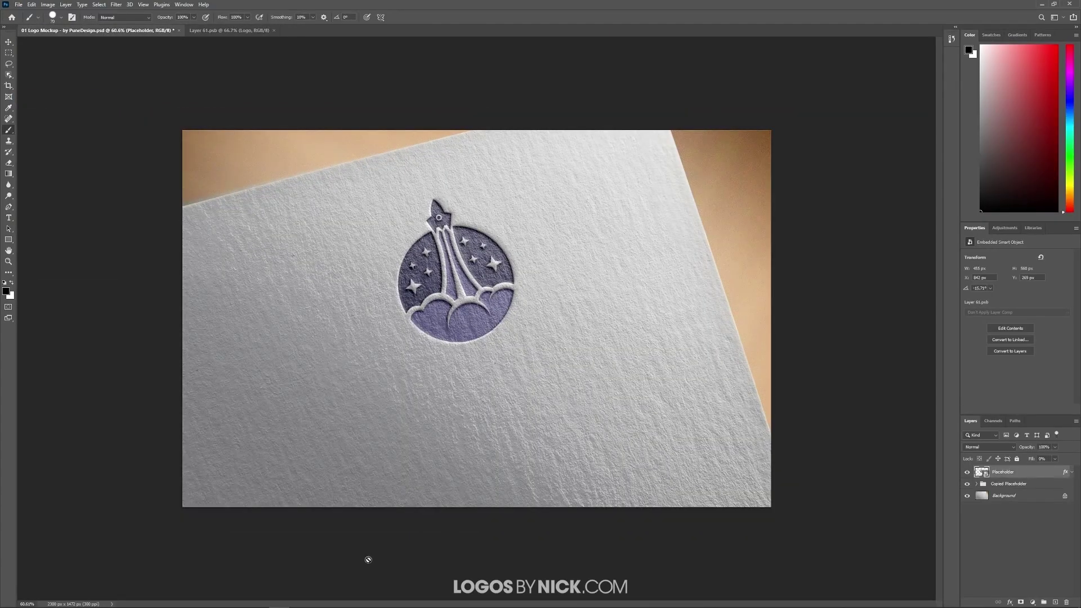
key(ctrl+plus)
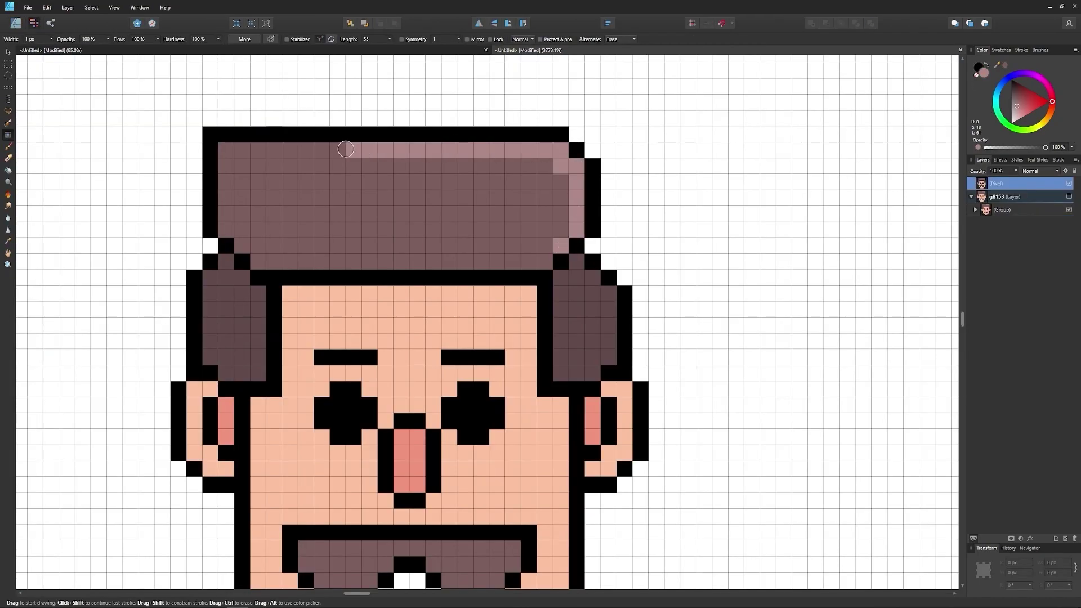
Paint highlight pixels on the right hair and along the mustache's top row
drag(345, 148, 225, 149)
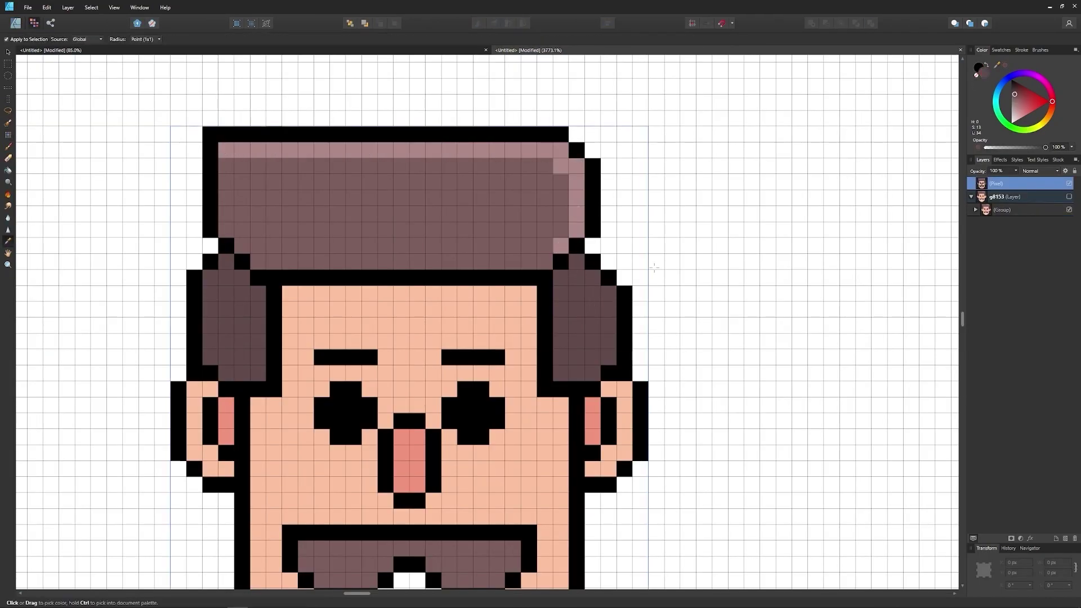
scroll(784, 181, down, 3)
click(415, 446)
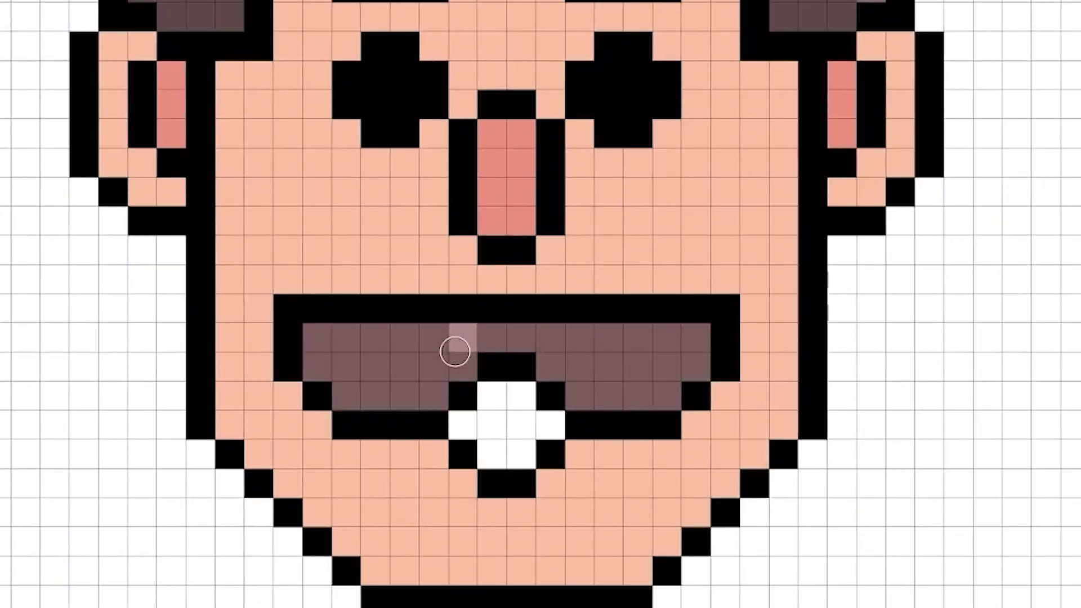
drag(455, 352, 696, 338)
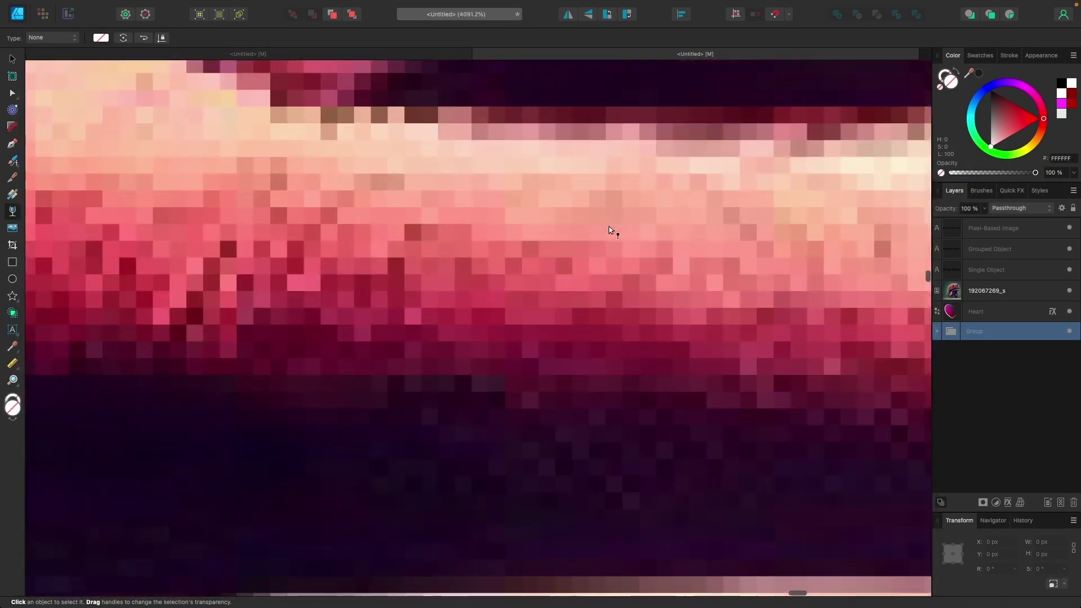
Duplicate a house piece, then draw a black circle eye and duplicate it up-right
scroll(407, 292, down, 10)
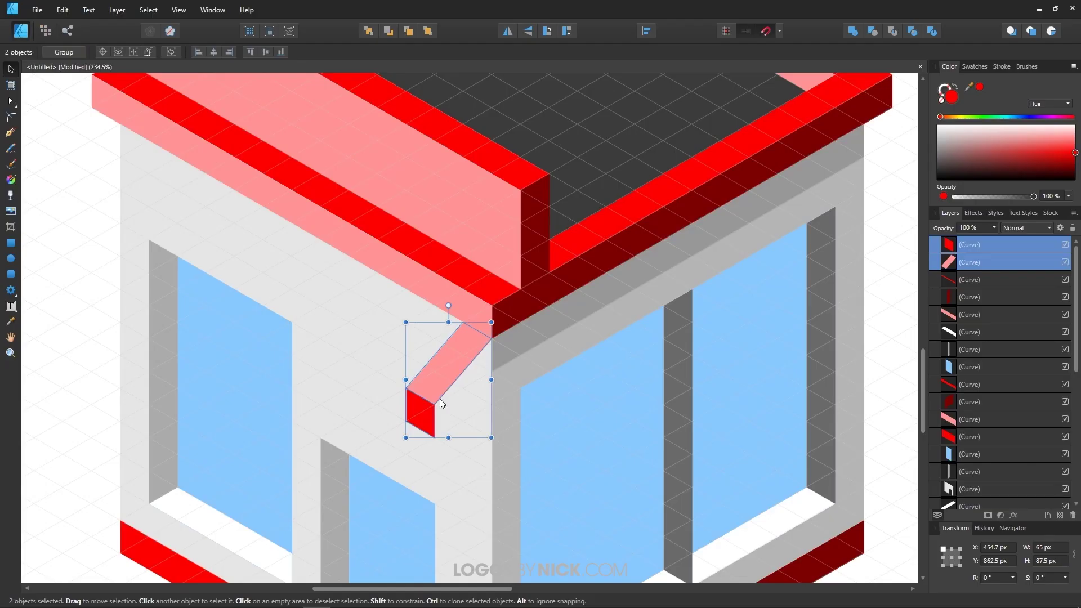
key(ctrl+j)
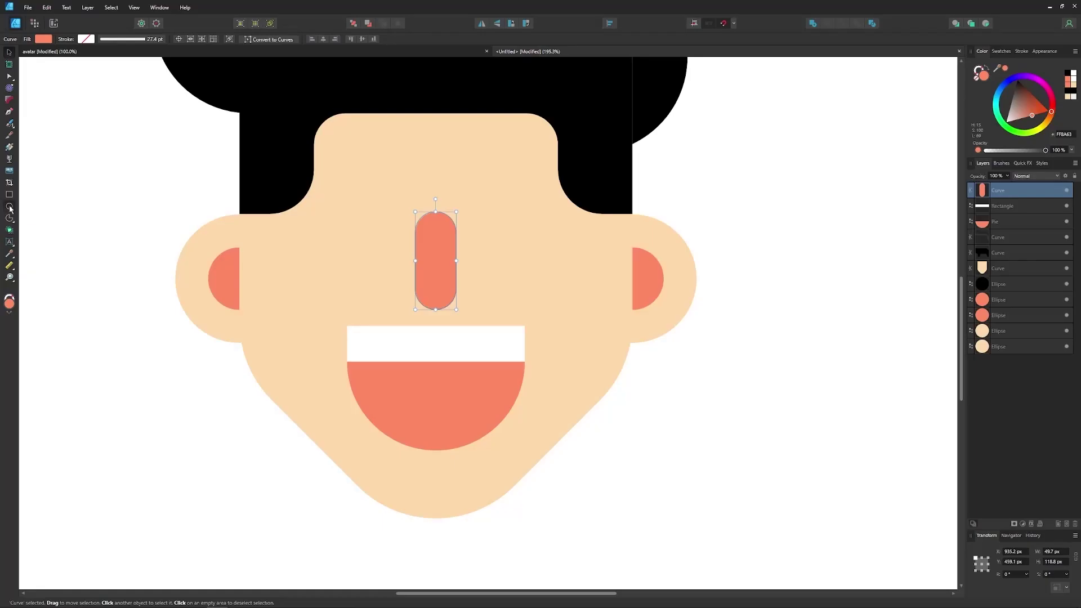
mouse_move(330, 215)
mouse_down()
mouse_move(380, 264)
mouse_move(355, 232)
mouse_up()
key(v)
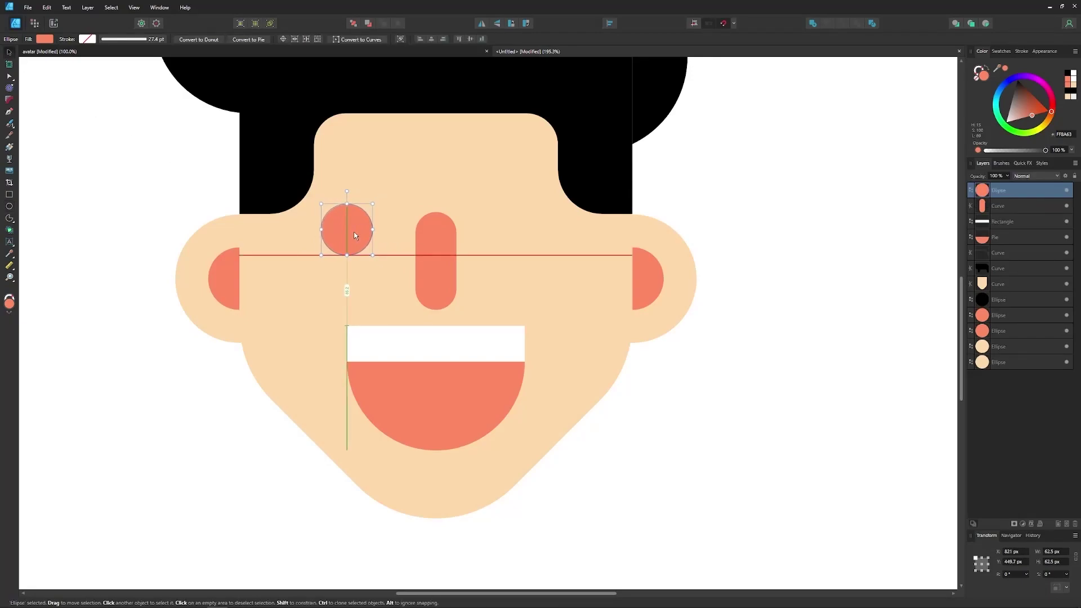
key(d)
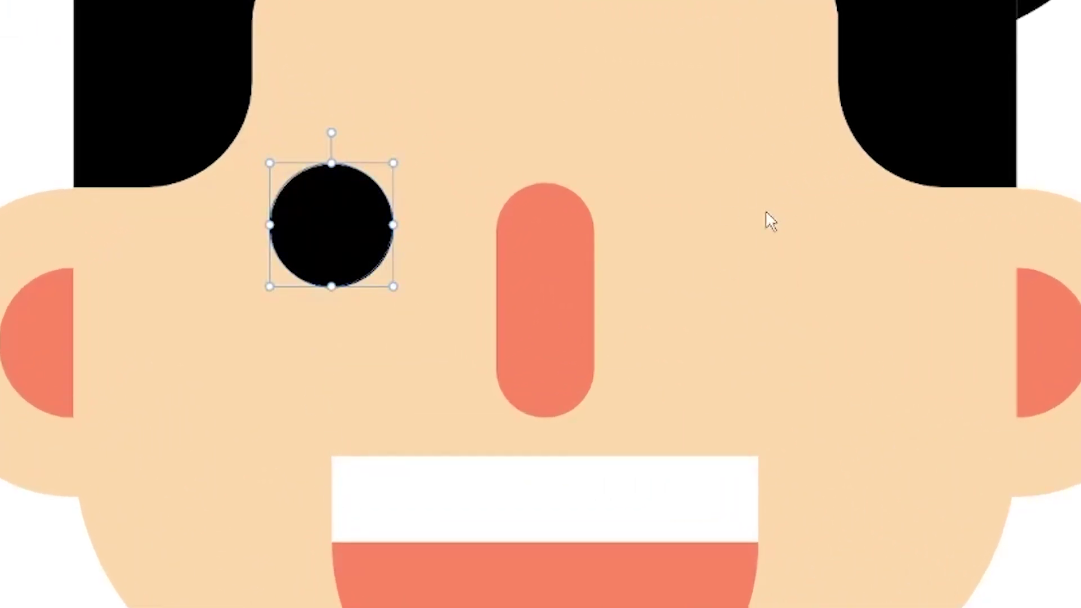
drag(348, 212, 415, 169)
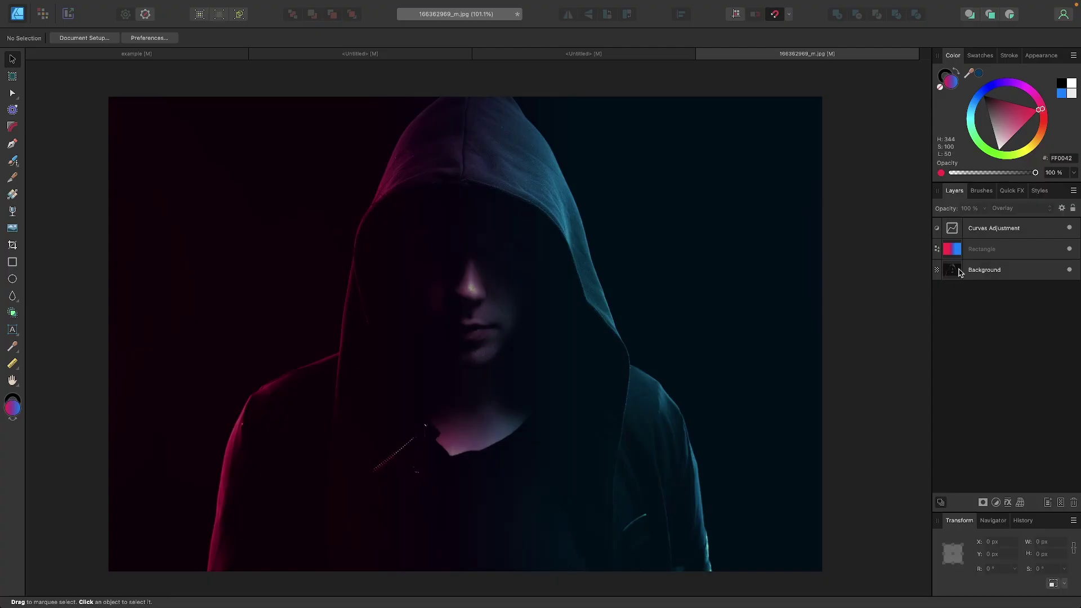
Duplicate the Background layer, move the copy to the top, then delete it again
right_click(958, 271)
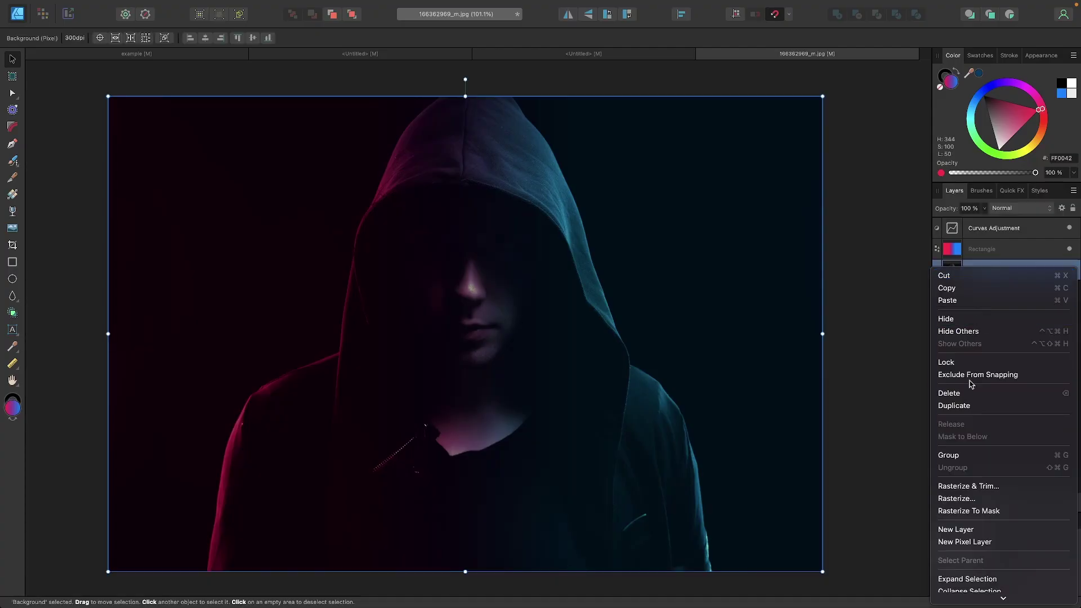
click(948, 332)
drag(984, 270, 967, 228)
key(Delete)
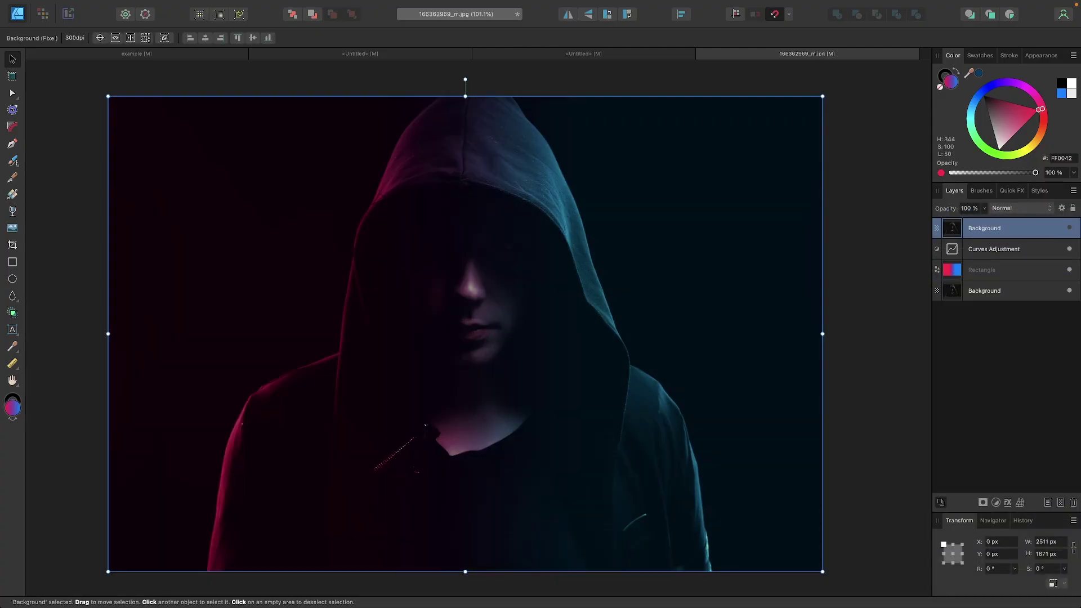
Add a Shadows / Highlights adjustment layer to the hoodie photo
click(921, 359)
click(996, 503)
click(1019, 435)
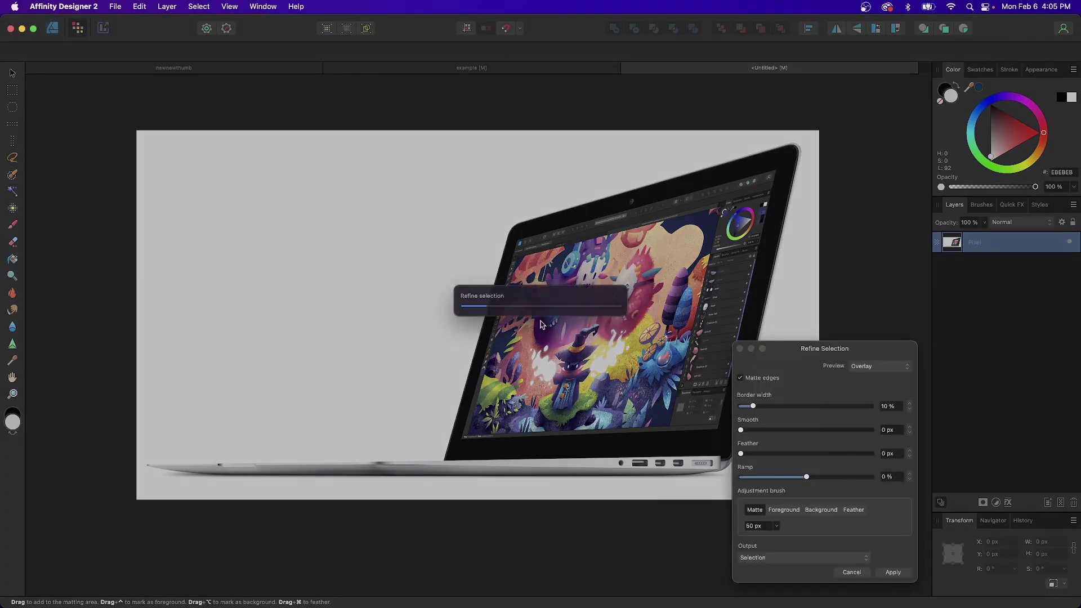
Paint along the laptop's bottom edge in Refine Selection to exclude the white background
scroll(324, 437, up, 5)
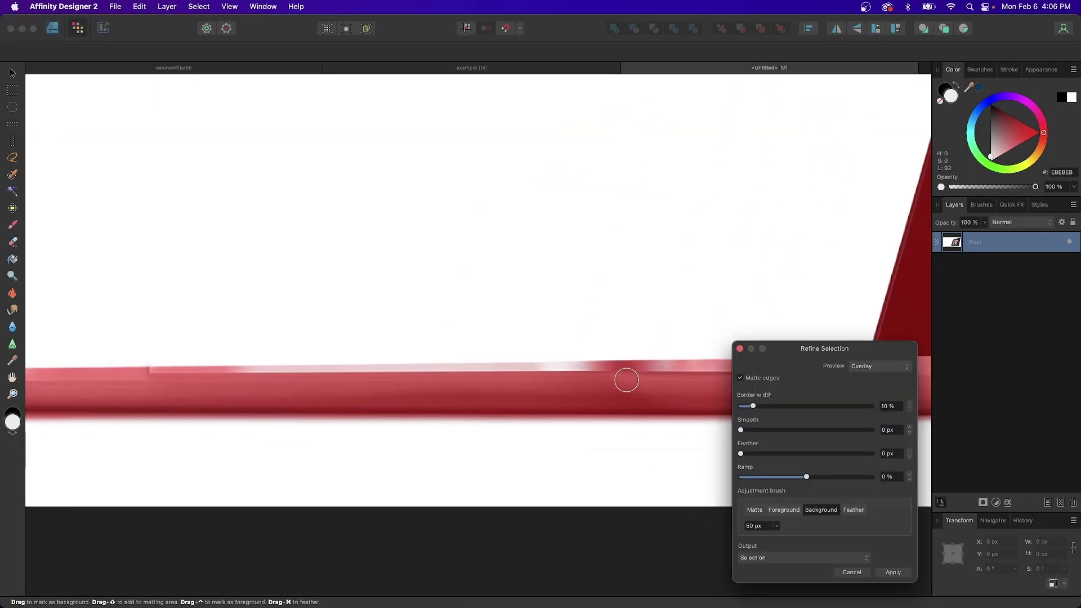
drag(626, 381, 500, 382)
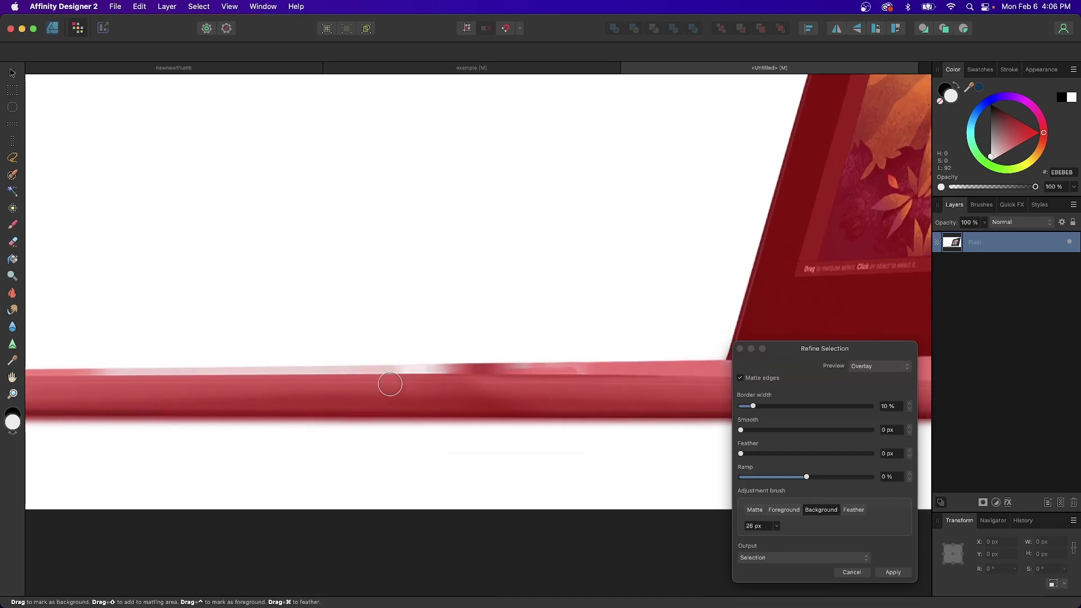
scroll(315, 377, left, 3)
scroll(137, 374, down, 5)
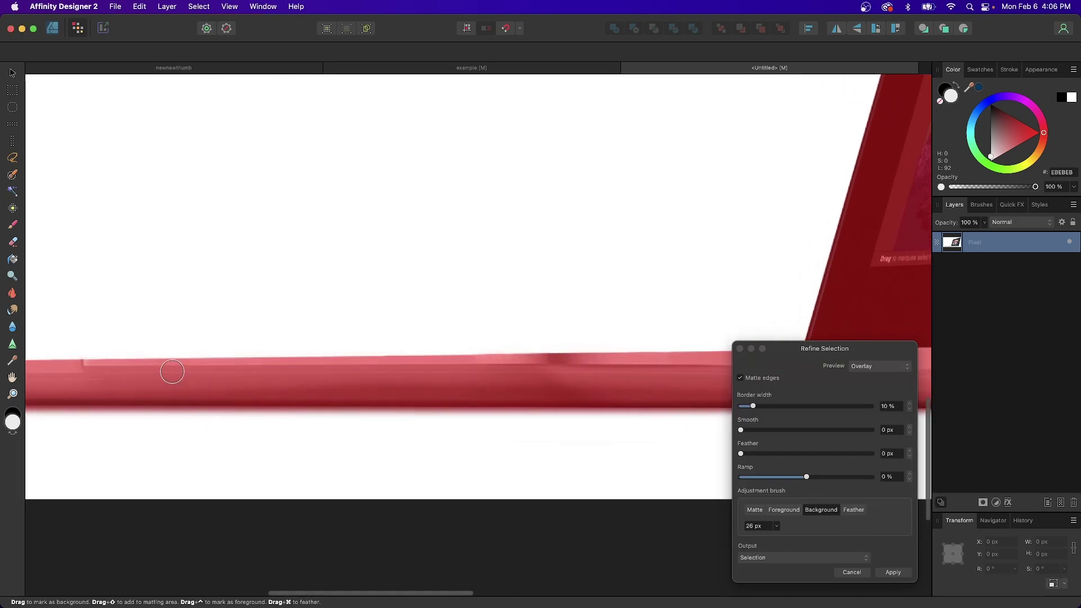
scroll(619, 352, down, 2)
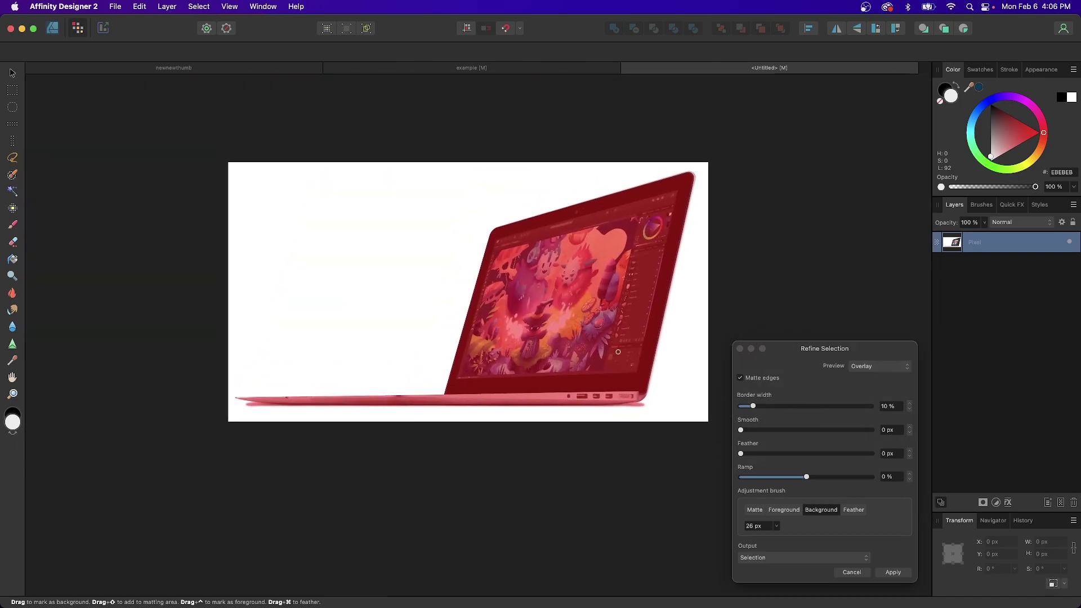
Apply the refined selection, then shrink the laptop image and move it right and down
click(893, 572)
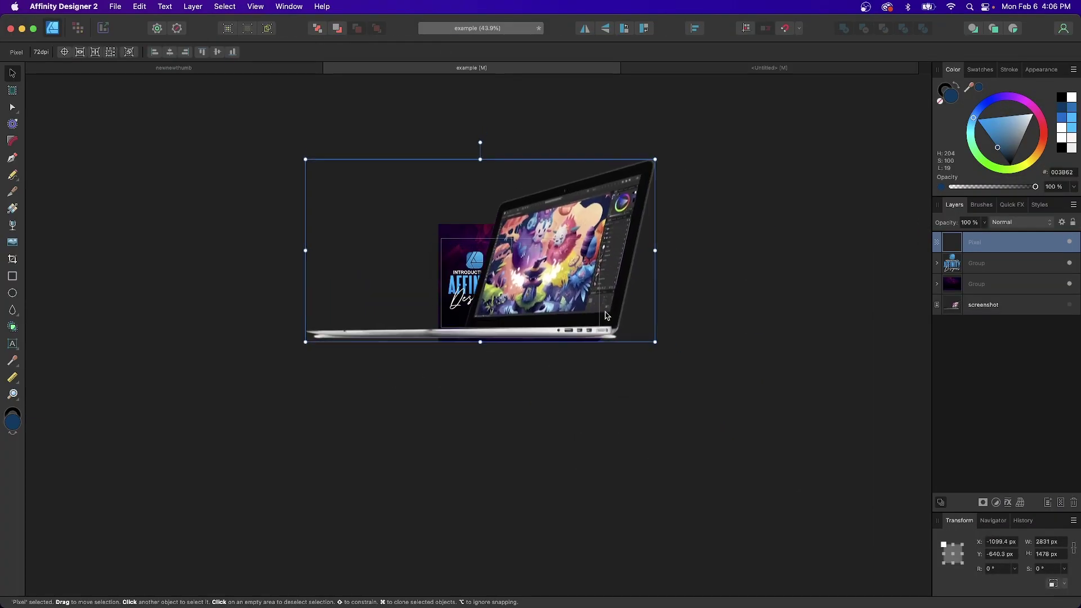
scroll(606, 315, up, 5)
drag(799, 188, 609, 189)
drag(455, 212, 527, 272)
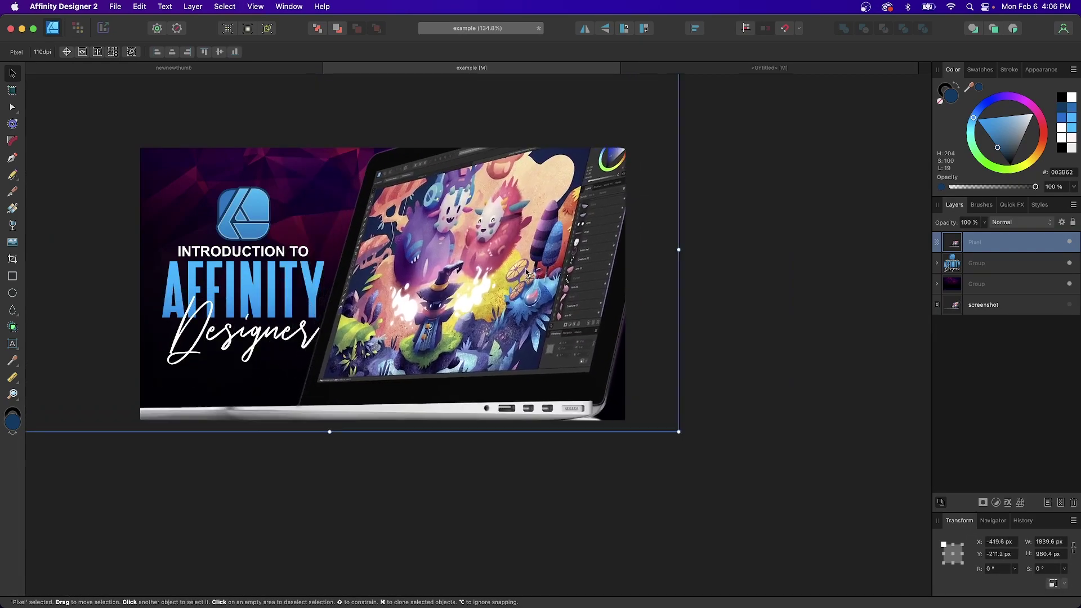
click(771, 290)
scroll(524, 299, up, 6)
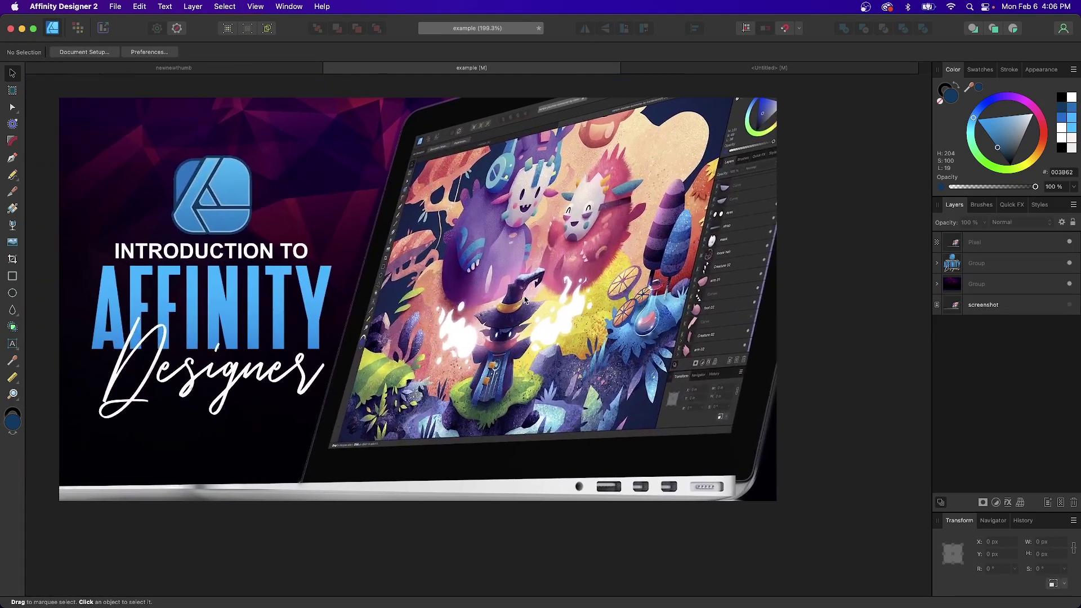
scroll(524, 299, down, 5)
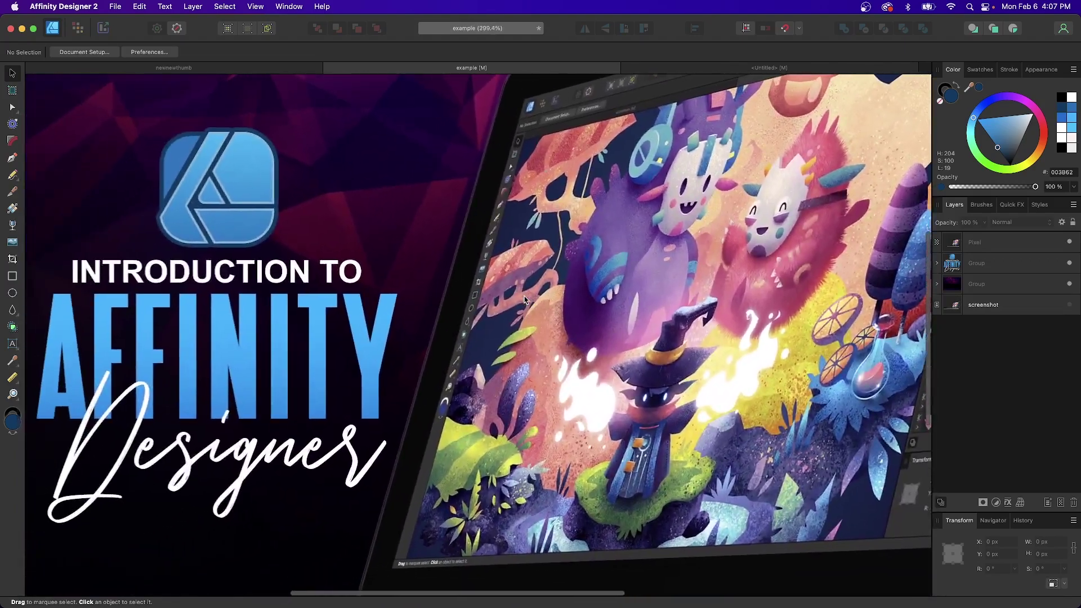
scroll(523, 299, right, 2)
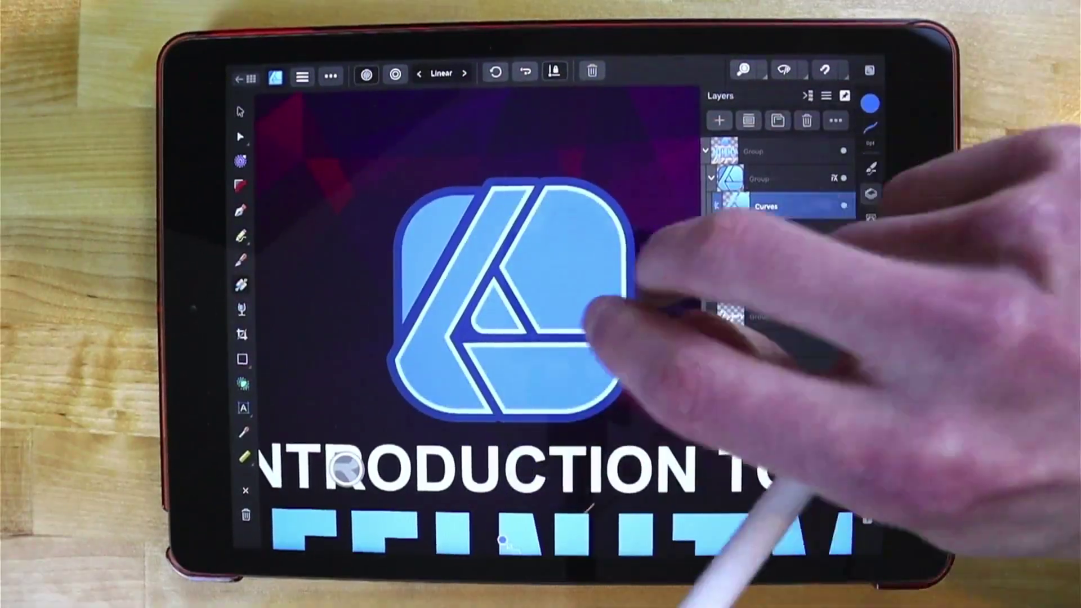
Select the Affinity logo group and drag its top handle with the Move tool to resize it
scroll(478, 316, down, 5)
click(738, 150)
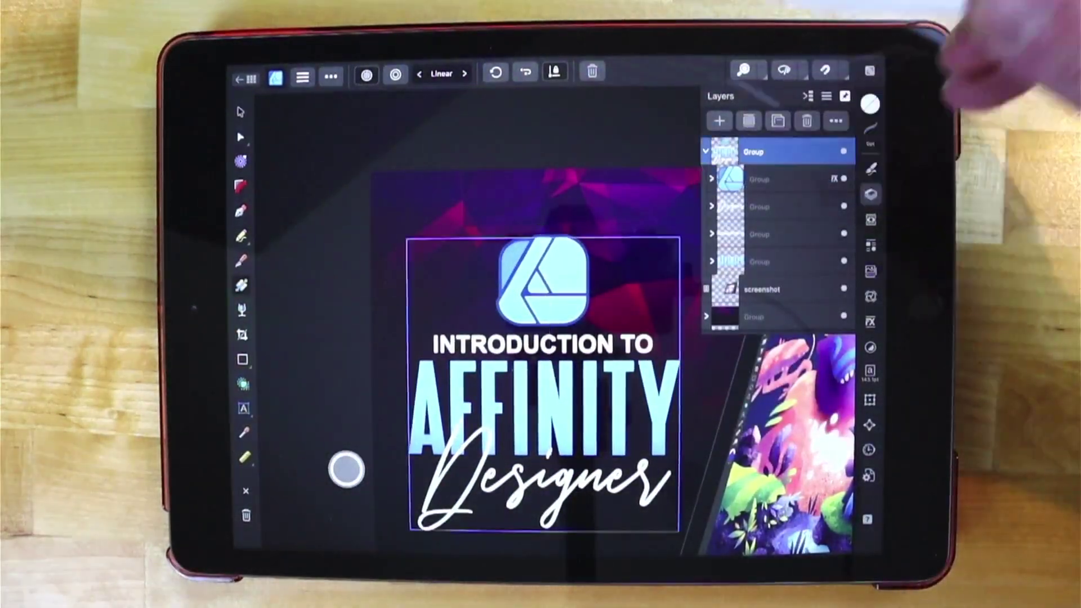
scroll(541, 315, up, 5)
click(239, 110)
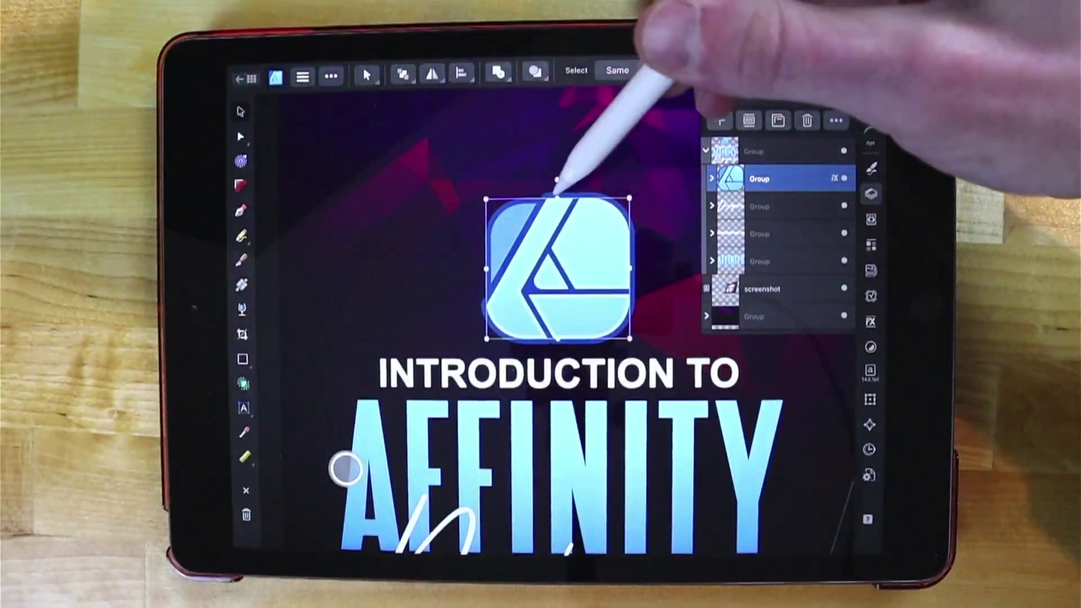
drag(557, 198, 563, 159)
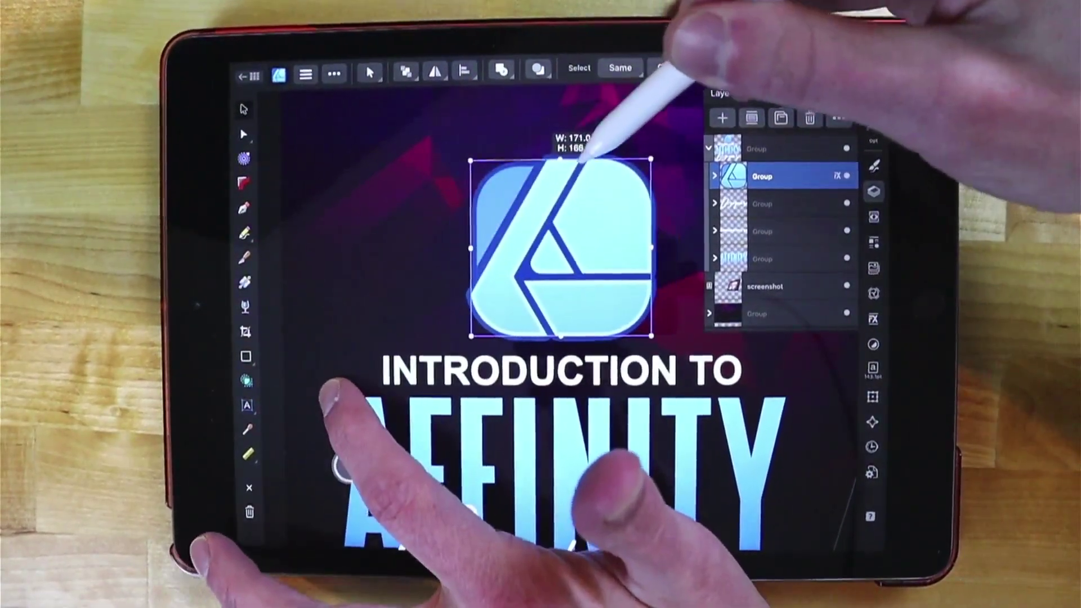
scroll(495, 293, down, 5)
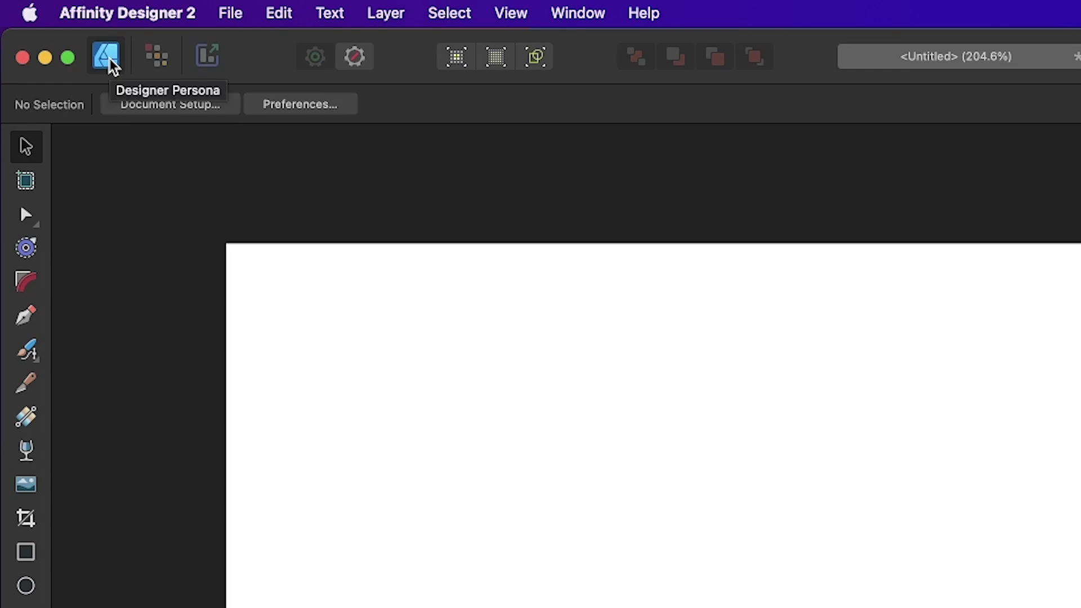
Switch to the Pixel persona and back to the Designer persona, twice
click(157, 63)
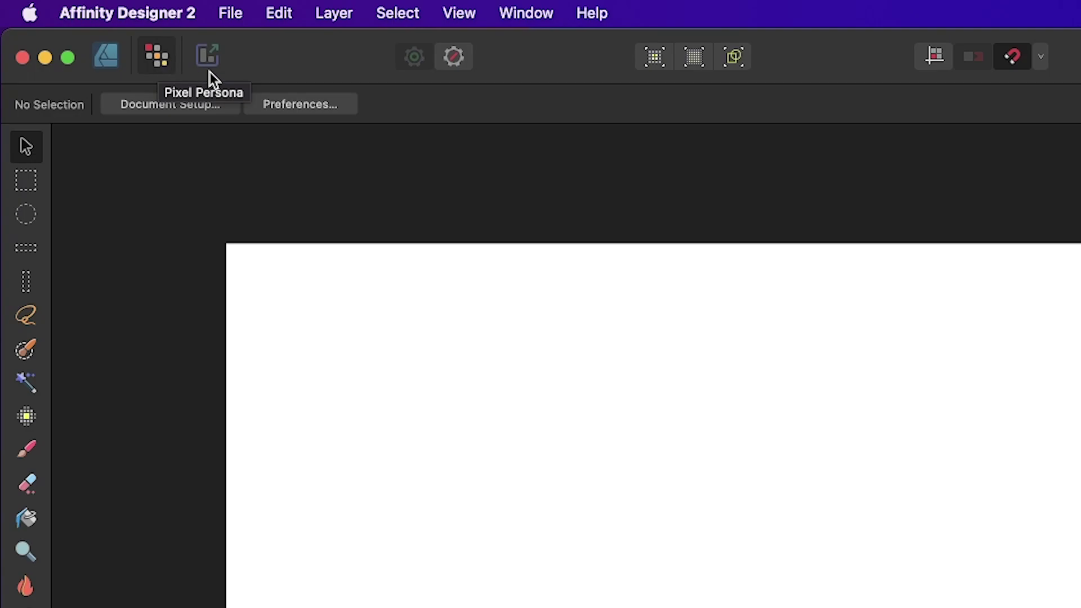
click(110, 63)
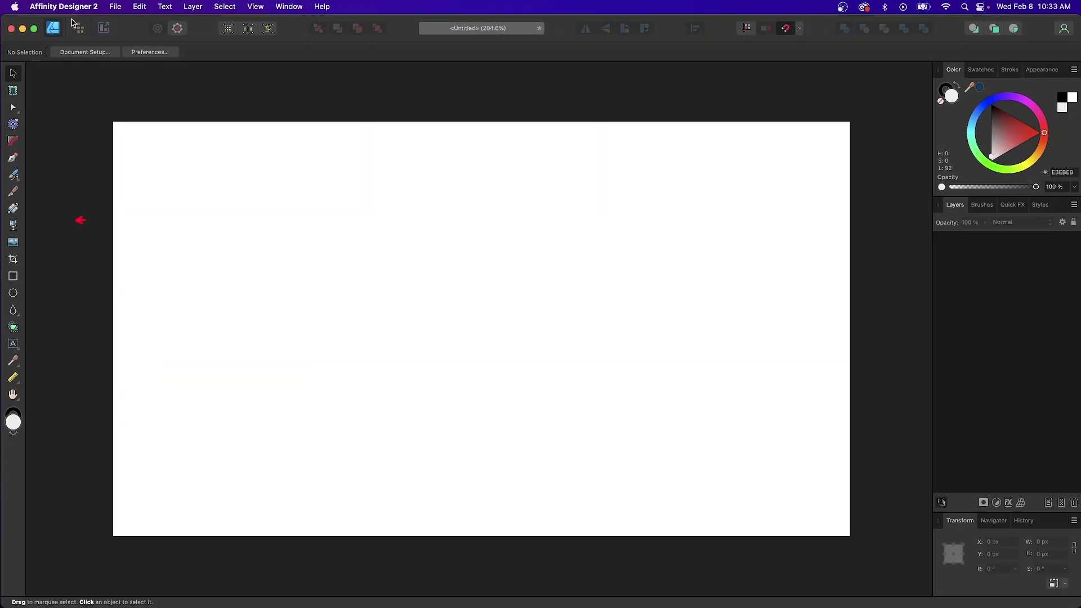
click(82, 25)
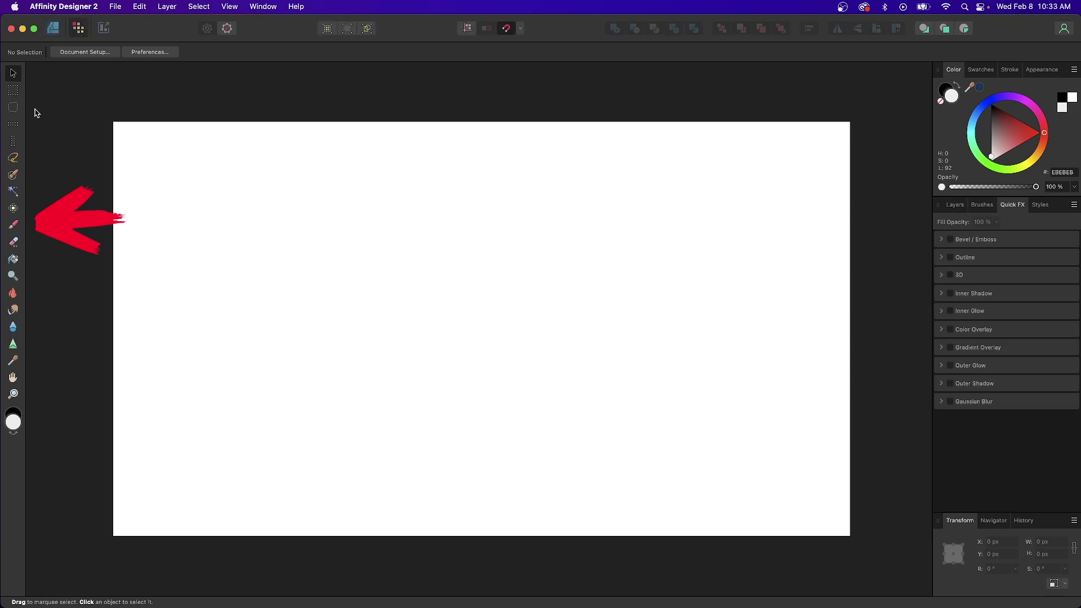
click(57, 29)
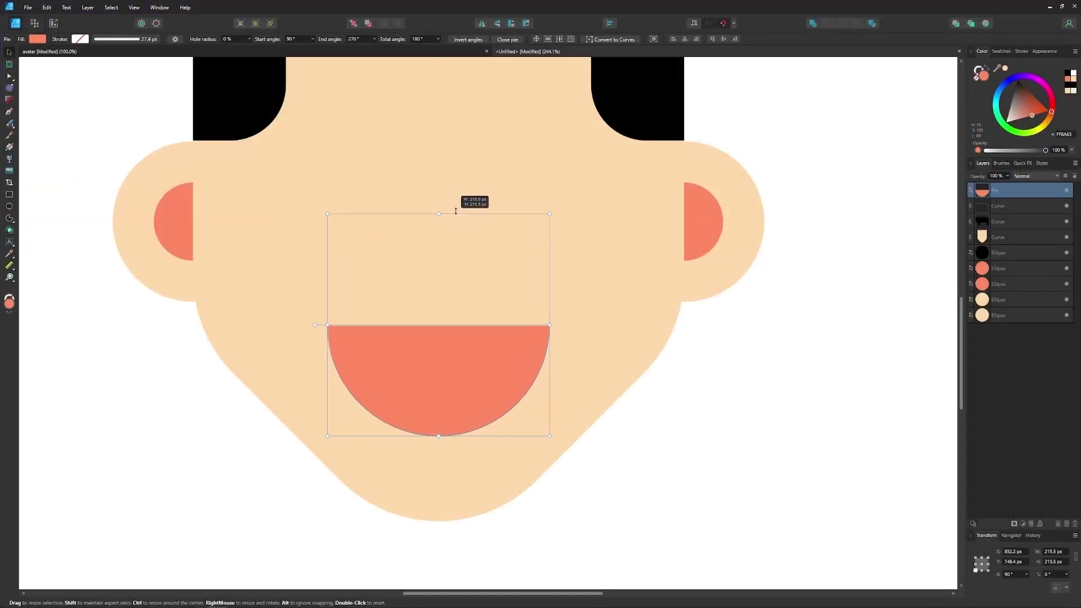
Deselect the mouth shape, zoom out, and draw a rectangle over the top of the mouth
click(751, 299)
key(ctrl+minus)
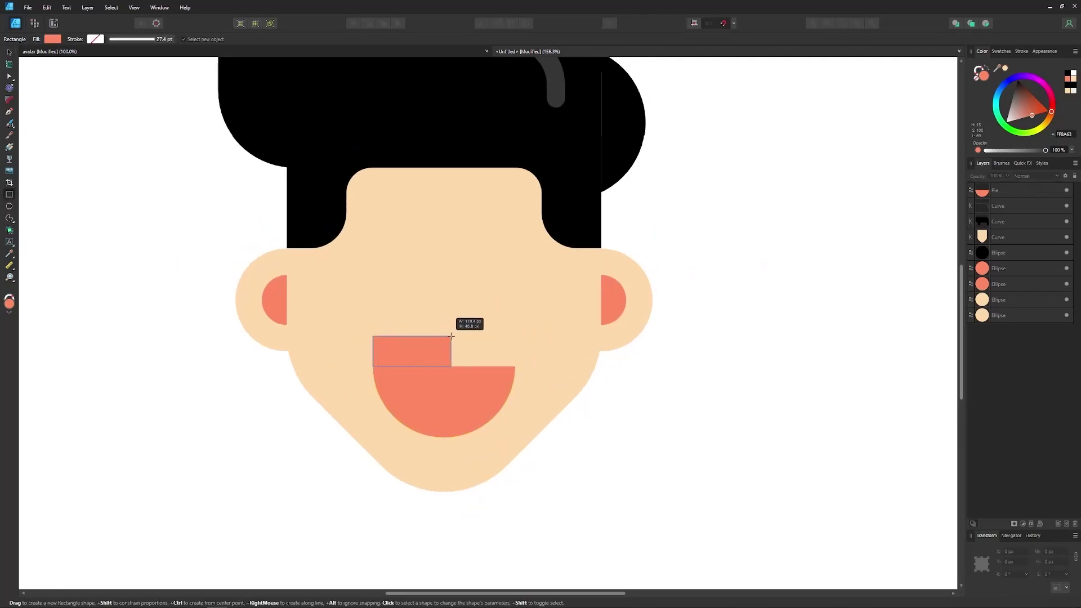
drag(516, 340, 515, 340)
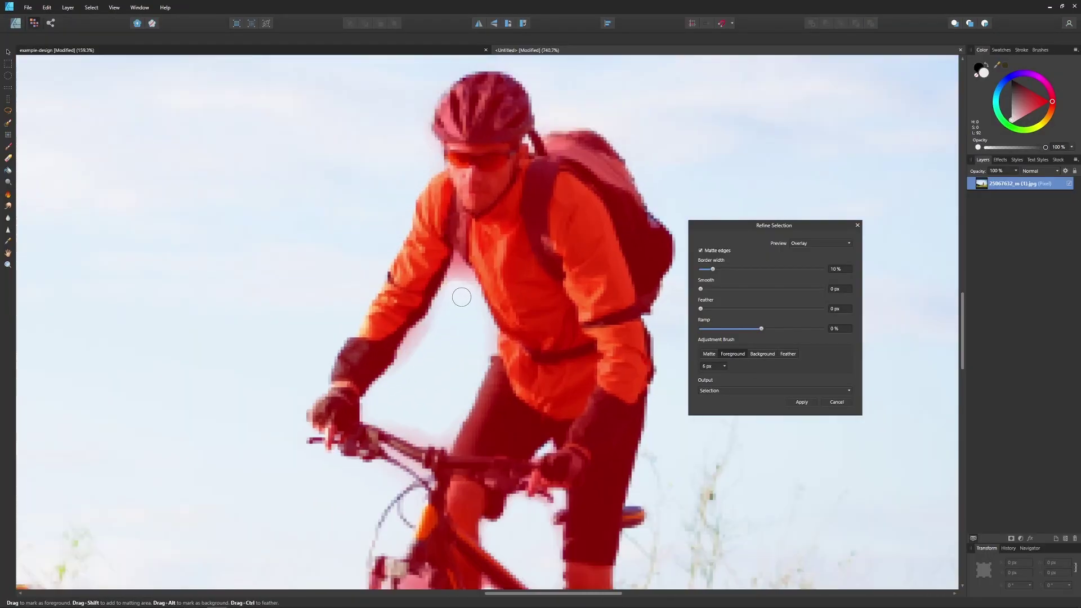
Delete the selected sky from the cyclist photo, then undo to restore it
scroll(459, 295, up, 3)
scroll(367, 331, down, 8)
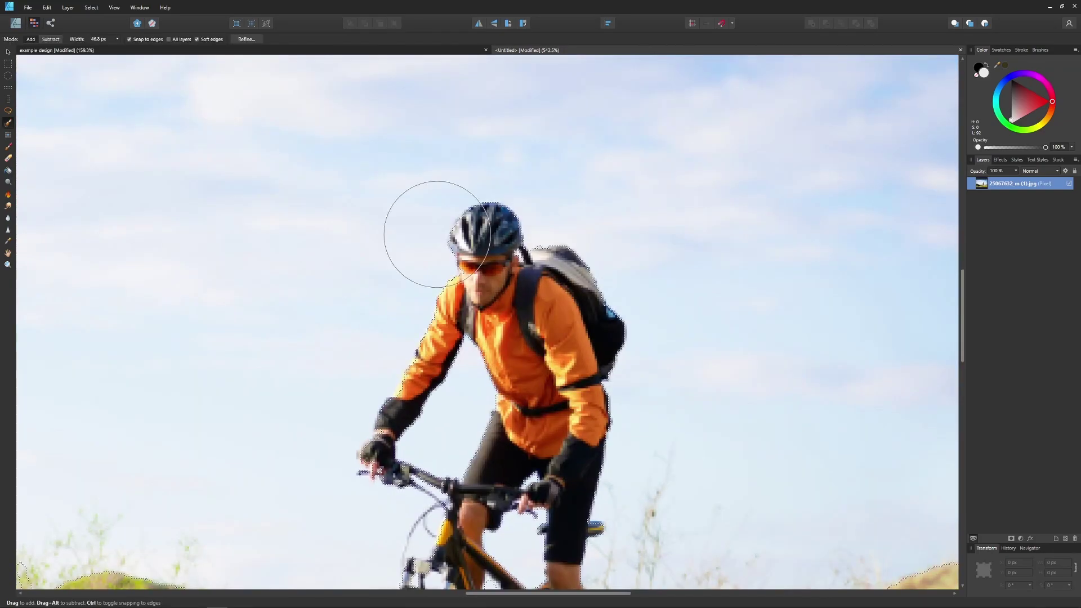
scroll(425, 229, down, 5)
key(Delete)
key(ctrl+z)
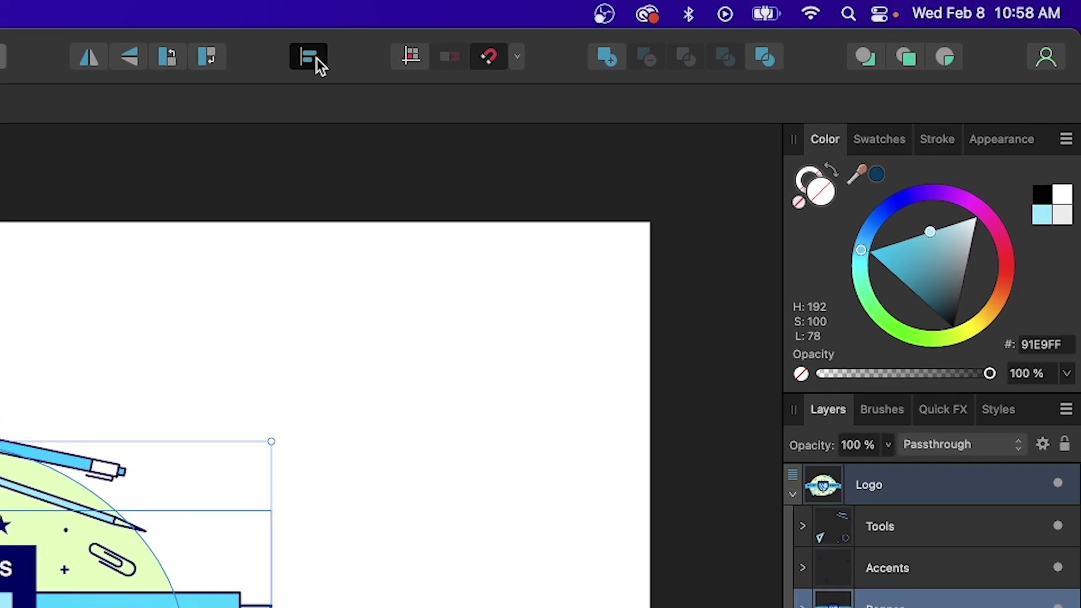
click(700, 32)
click(517, 56)
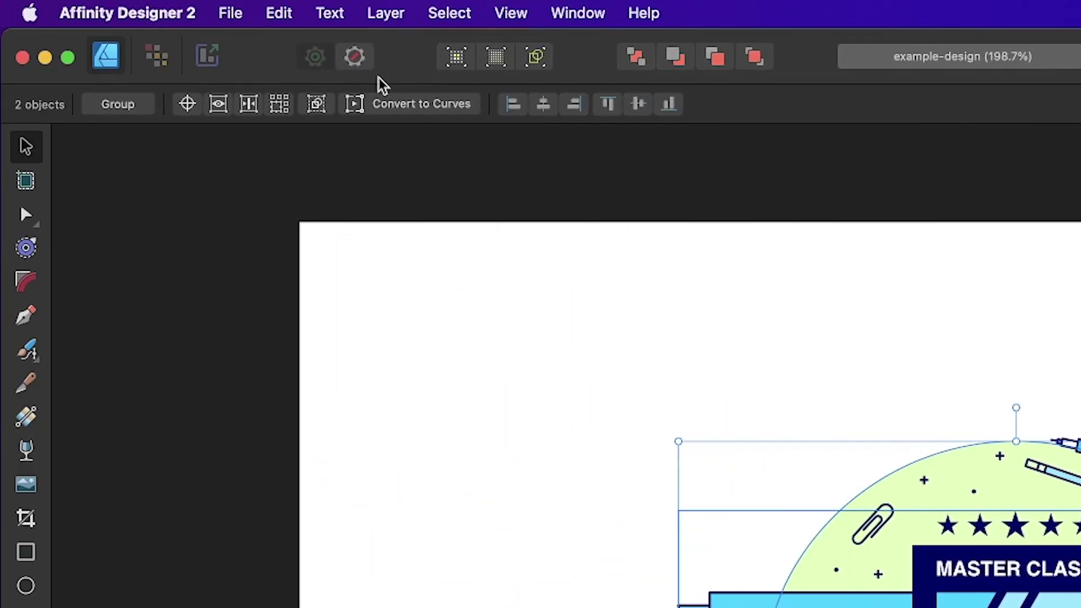
click(26, 215)
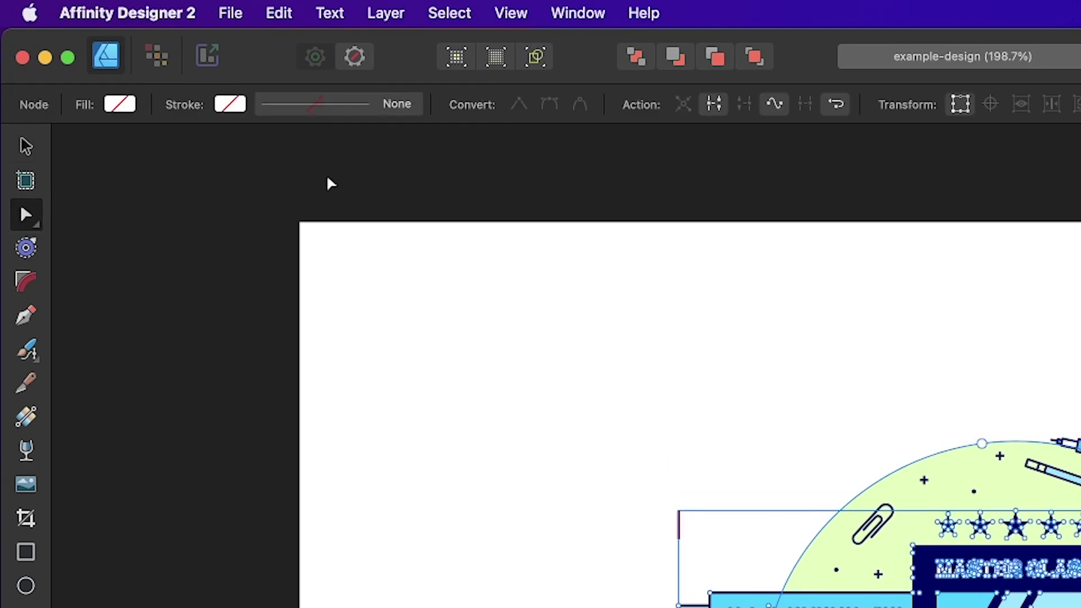
key(v)
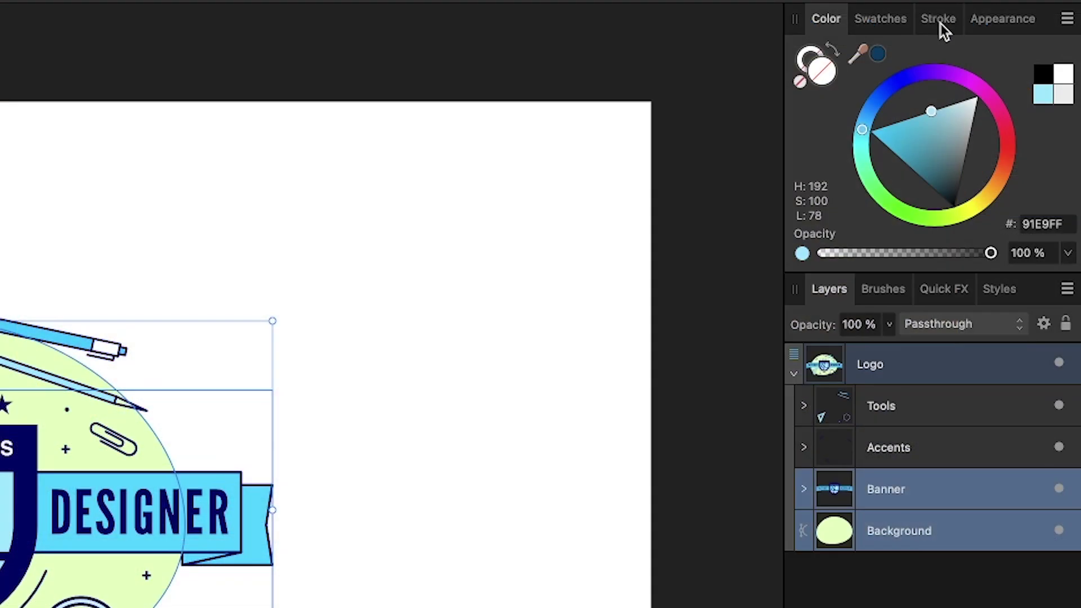
View the stroke settings and step through the Tools, Accents, Banner, Background and Logo layers
click(939, 19)
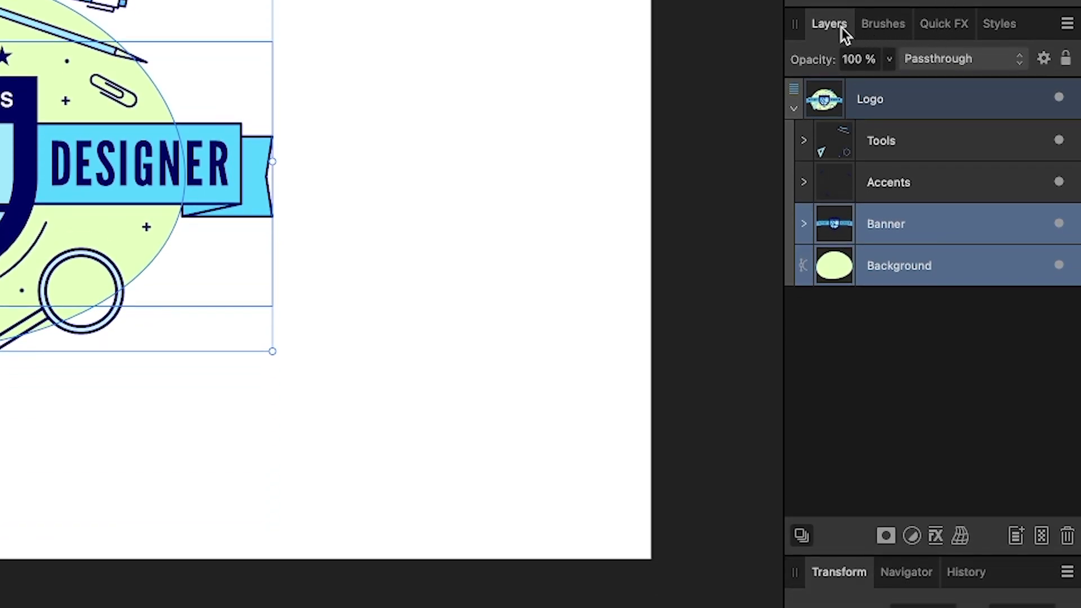
click(885, 169)
click(883, 141)
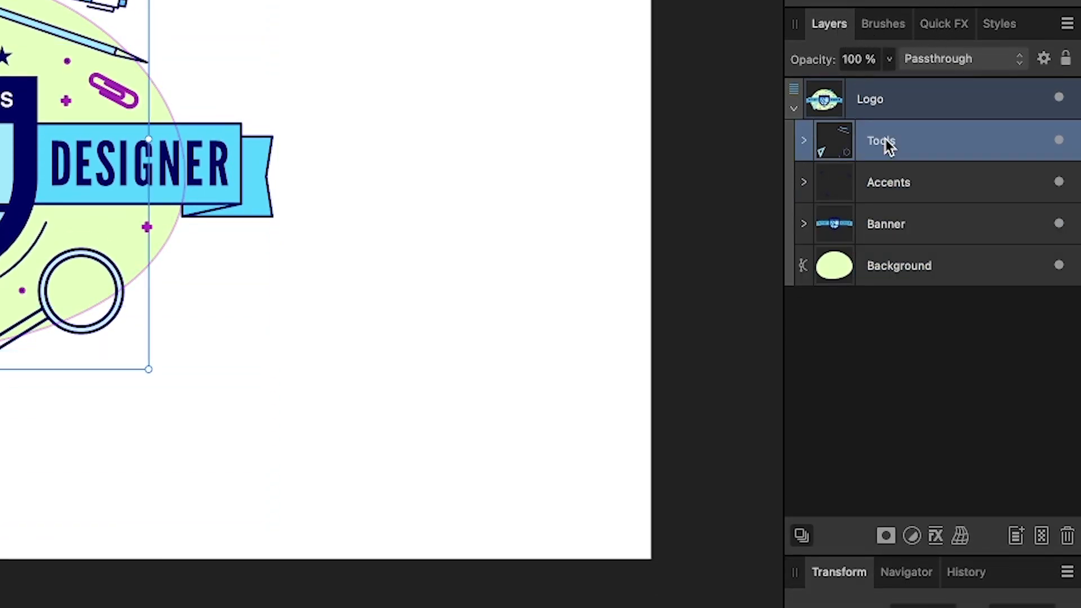
click(886, 189)
click(887, 226)
click(890, 265)
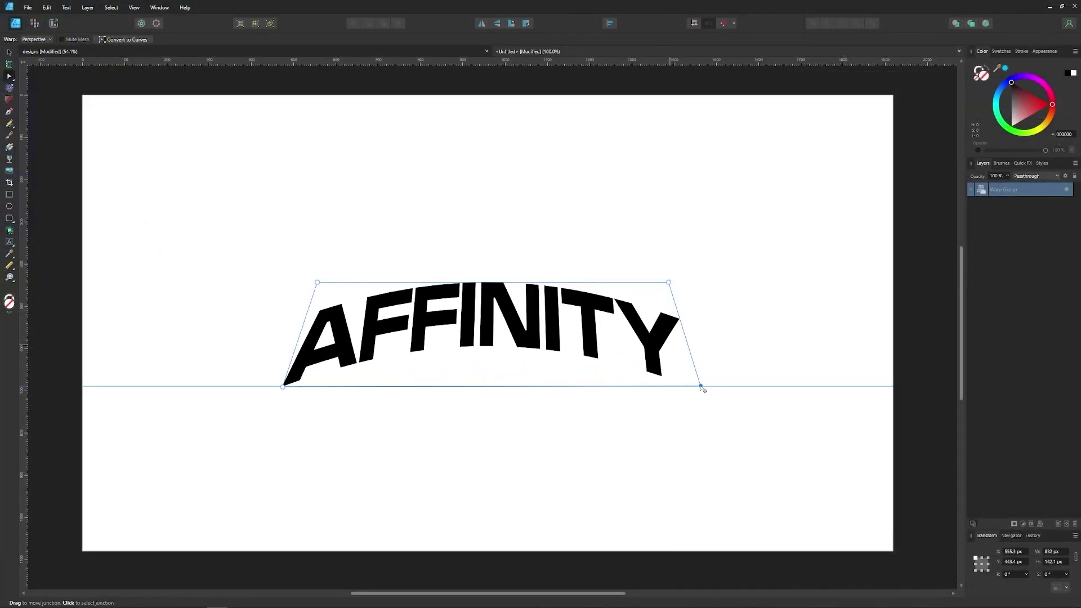
drag(702, 383, 709, 390)
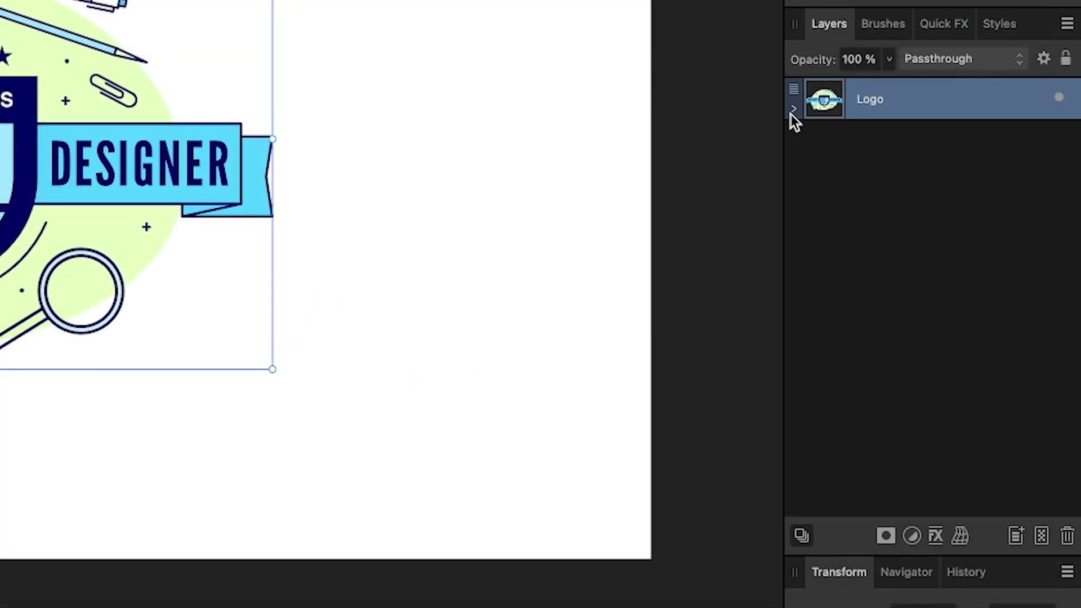
click(793, 110)
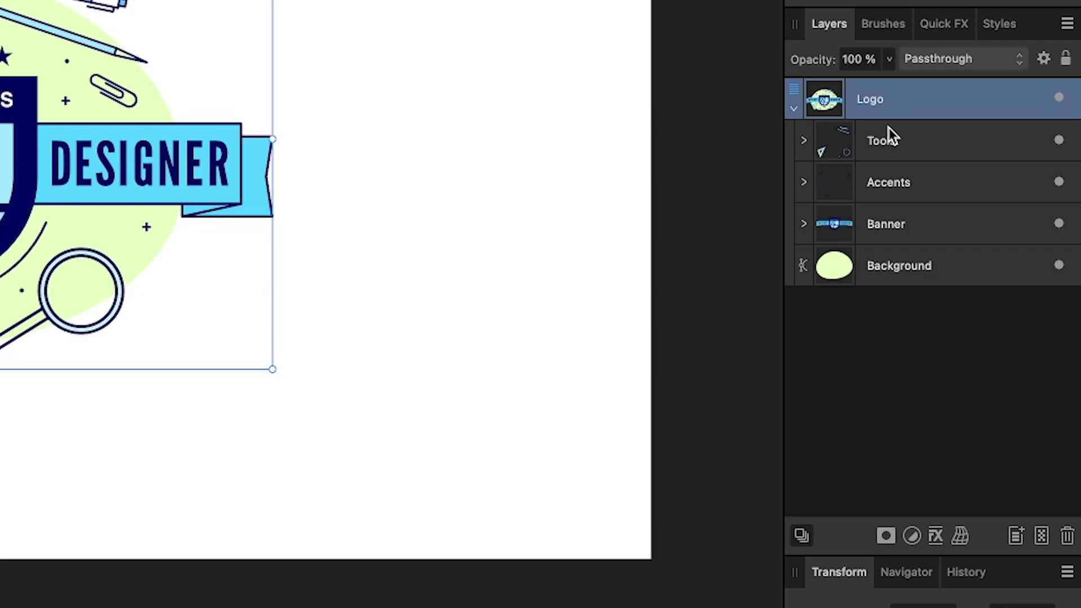
Paint a black brush stroke across the canvas from Brushes, then view Quick FX
click(883, 26)
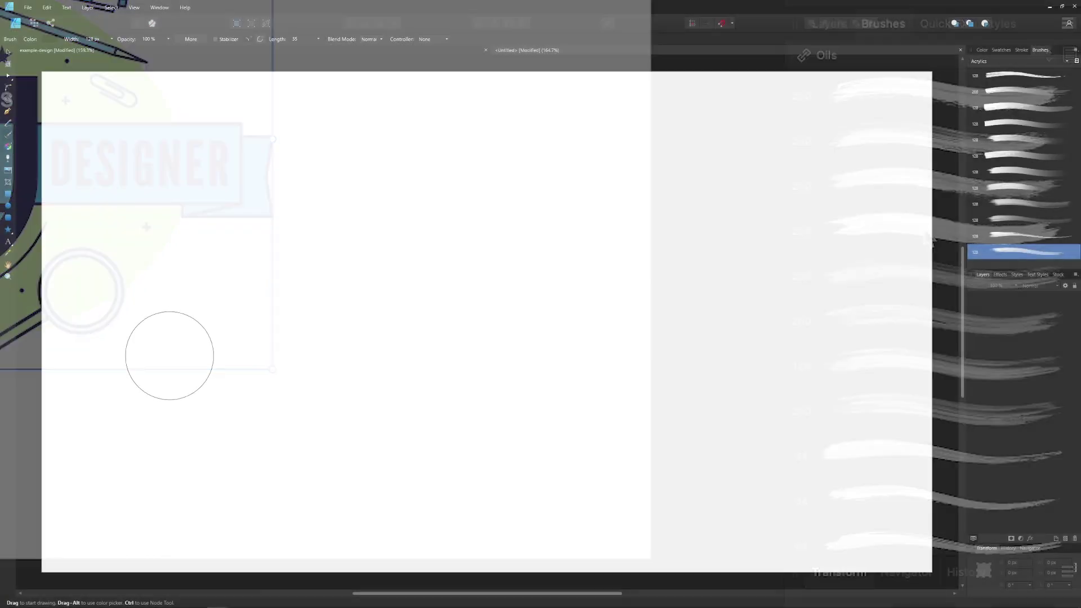
mouse_move(141, 366)
mouse_down()
mouse_move(279, 241)
mouse_move(575, 330)
mouse_up()
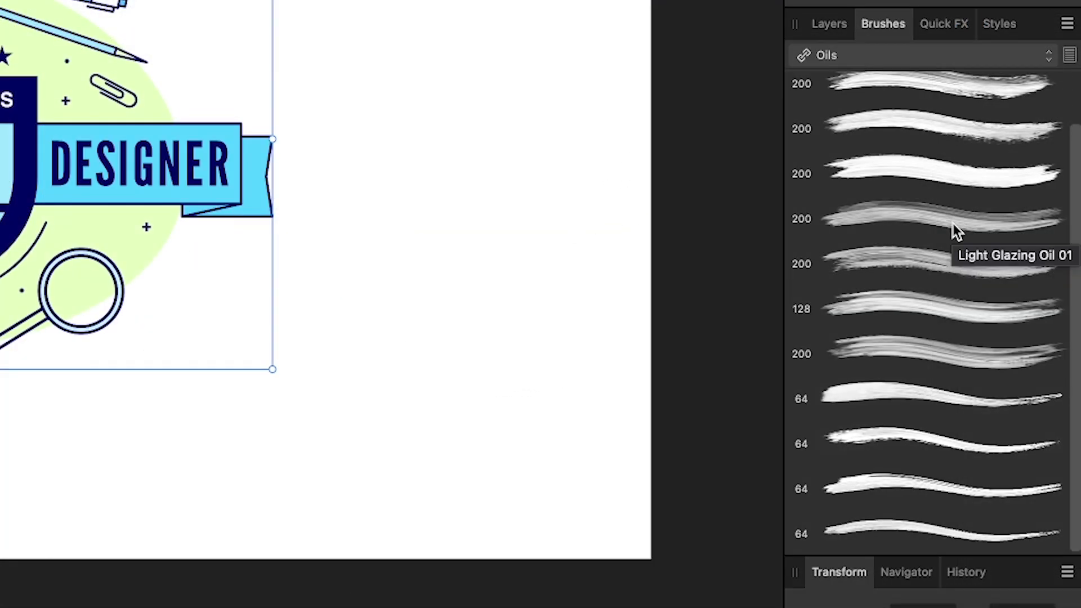
scroll(951, 226, up, 1)
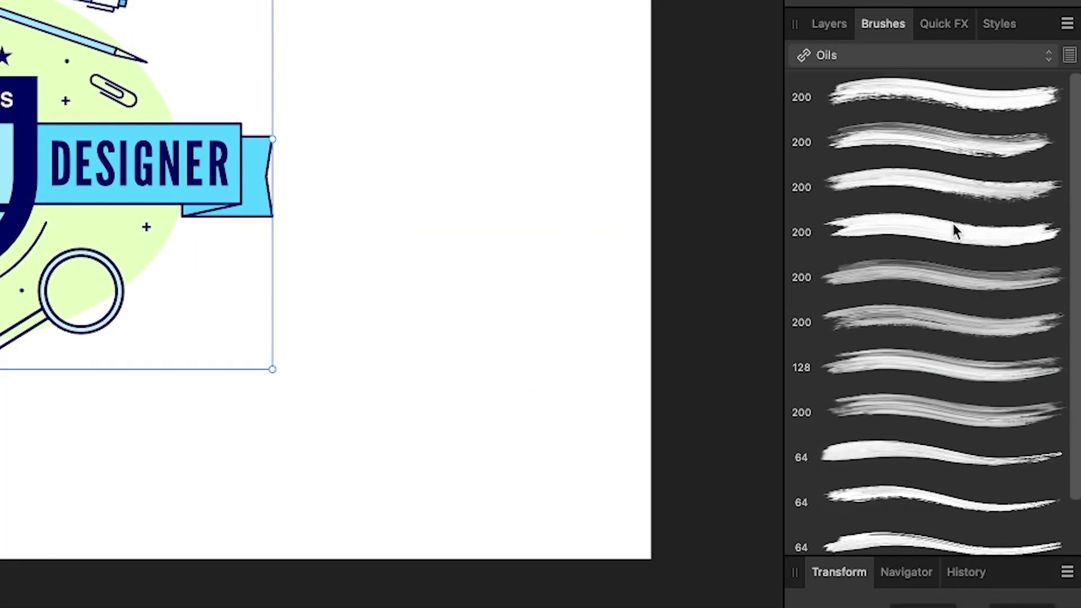
click(945, 35)
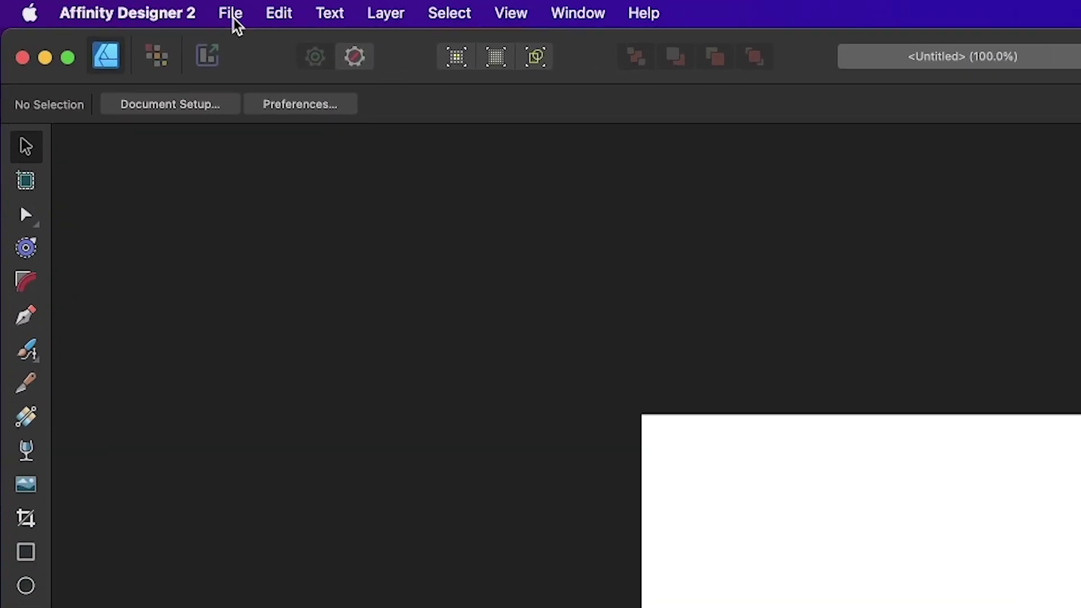
Open the Plushies Summoner sample from the Samples list under File > New
click(116, 7)
click(253, 51)
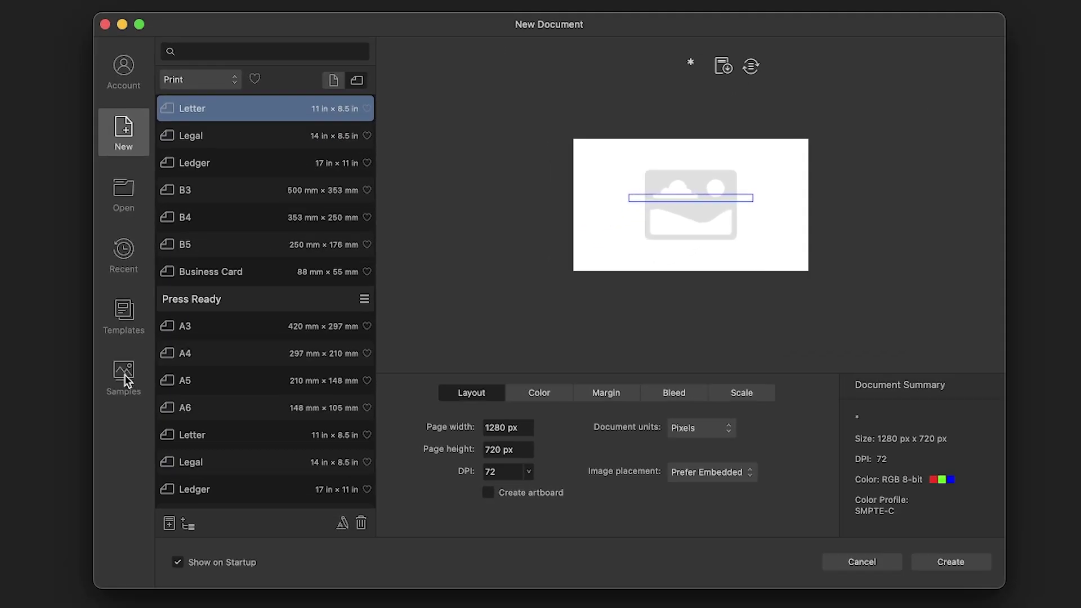
click(227, 368)
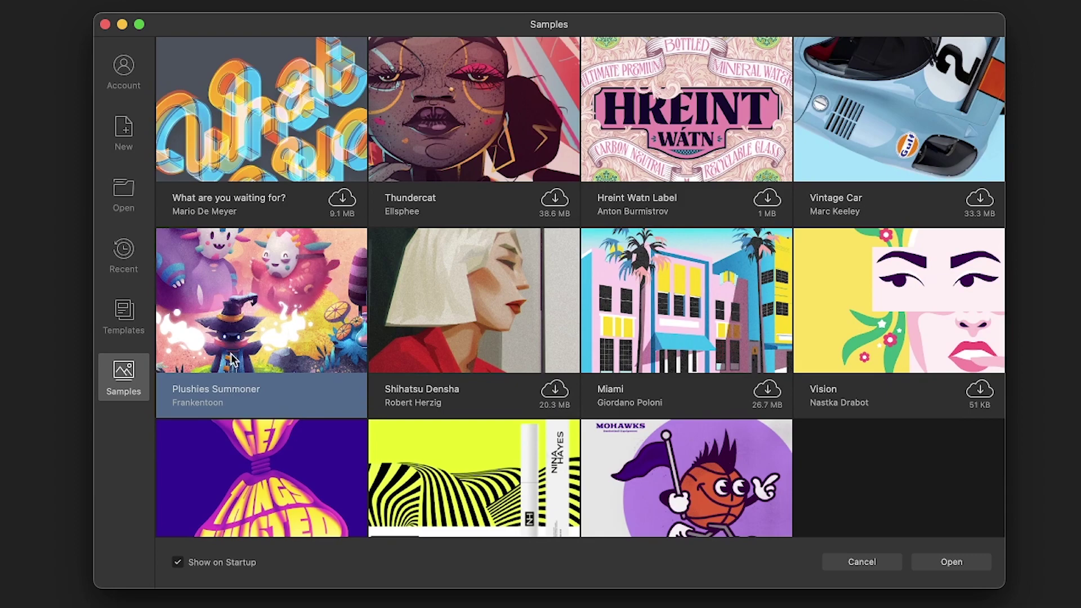
click(951, 562)
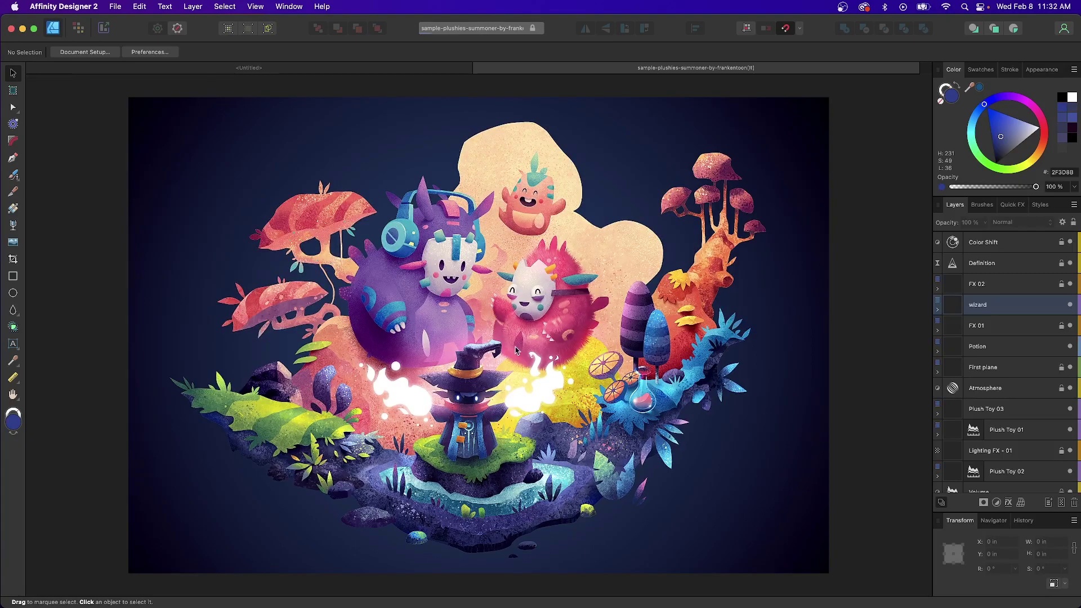
Select the headphones, body and arm 01, then shift arm 01's hue to cyan-blue
scroll(516, 350, up, 6)
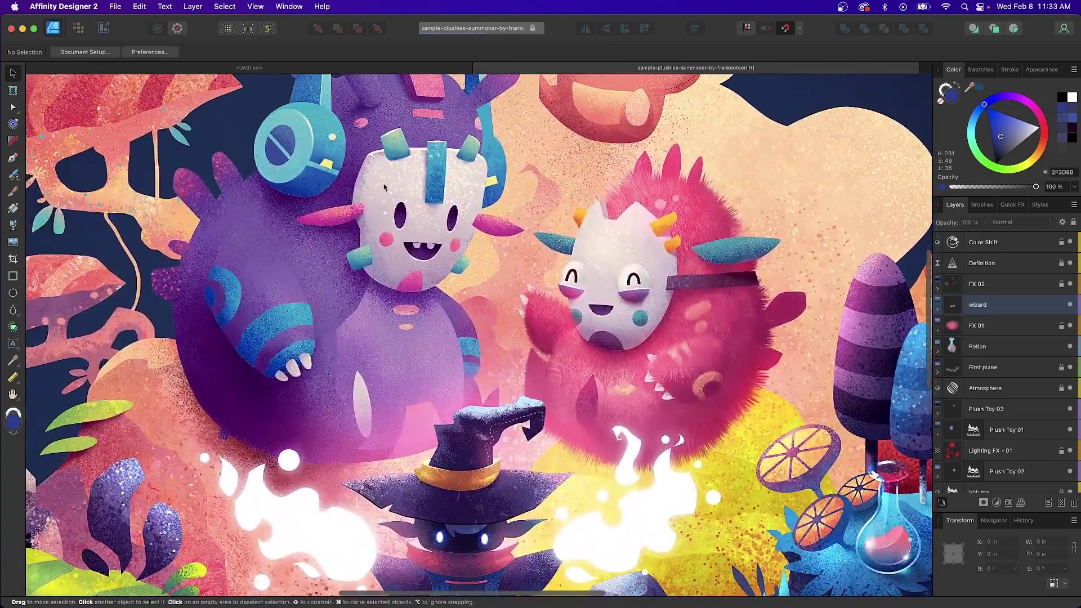
click(290, 128)
click(280, 242)
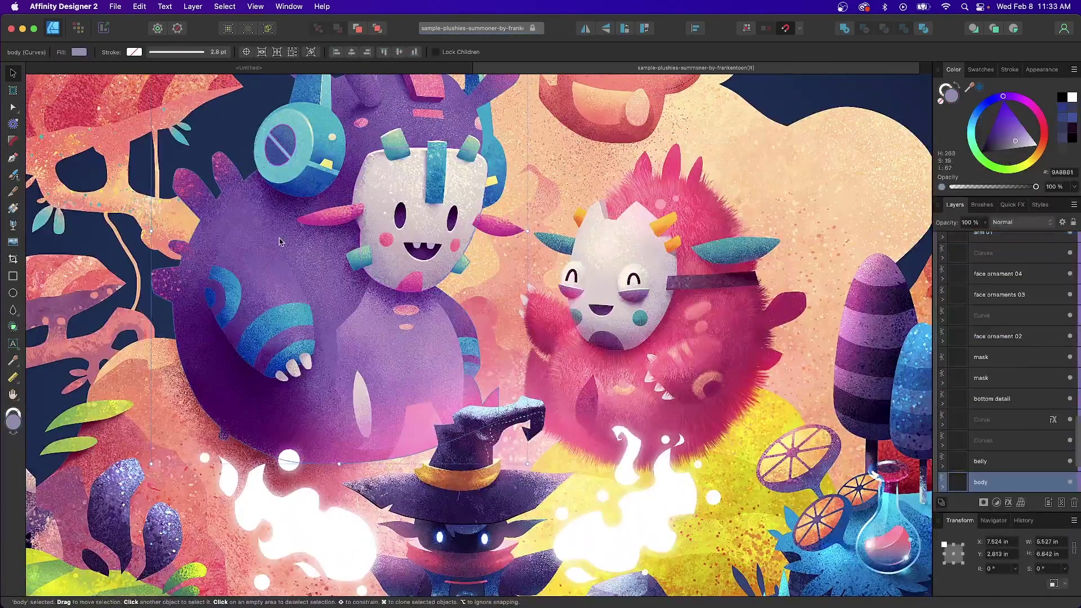
click(262, 301)
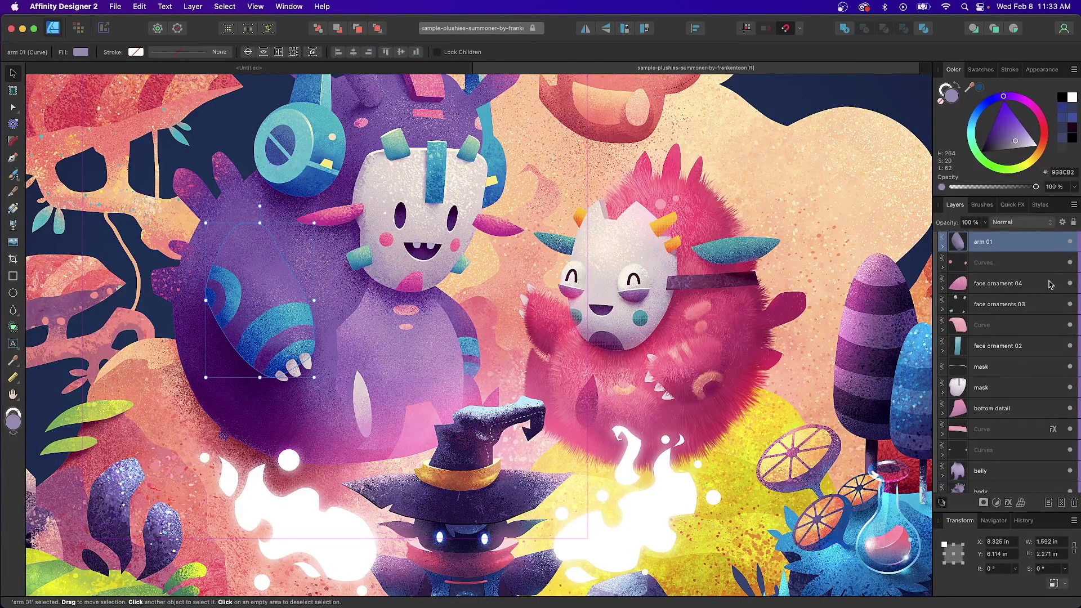
scroll(1050, 284, up, 2)
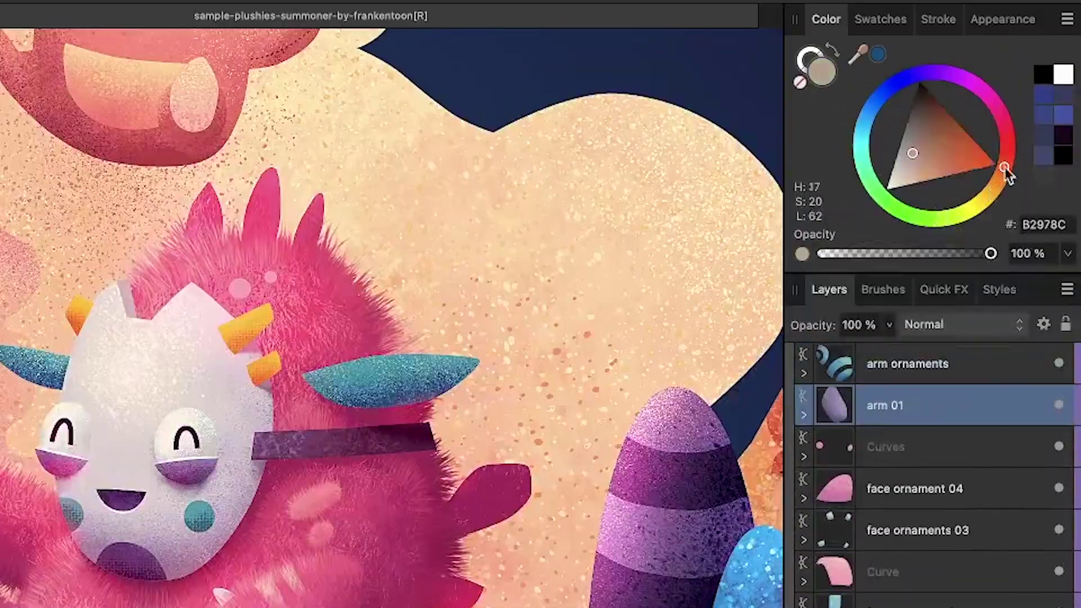
mouse_move(997, 186)
mouse_down()
mouse_move(900, 84)
mouse_move(862, 127)
mouse_up()
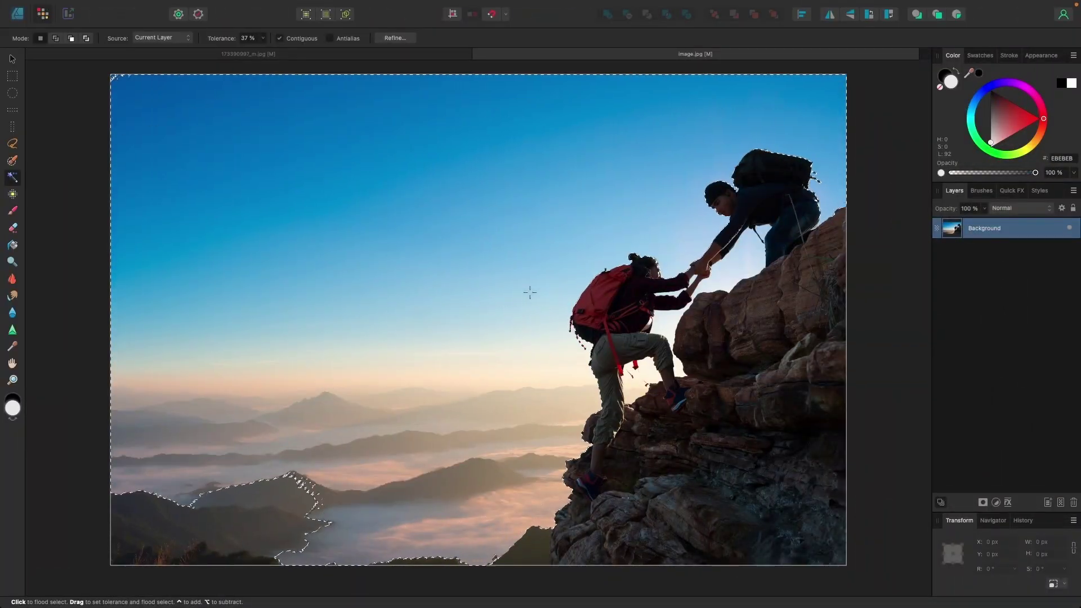
Flood-select the sky in the climbers photo and open the Refine Selection settings
scroll(525, 292, up, 3)
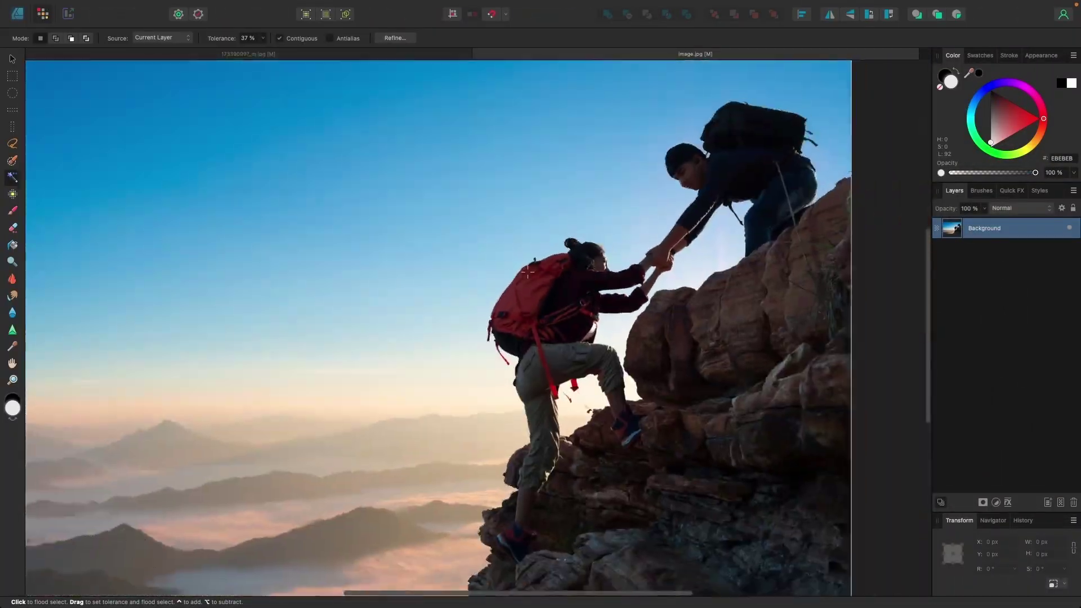
click(528, 273)
key(super+0)
click(395, 38)
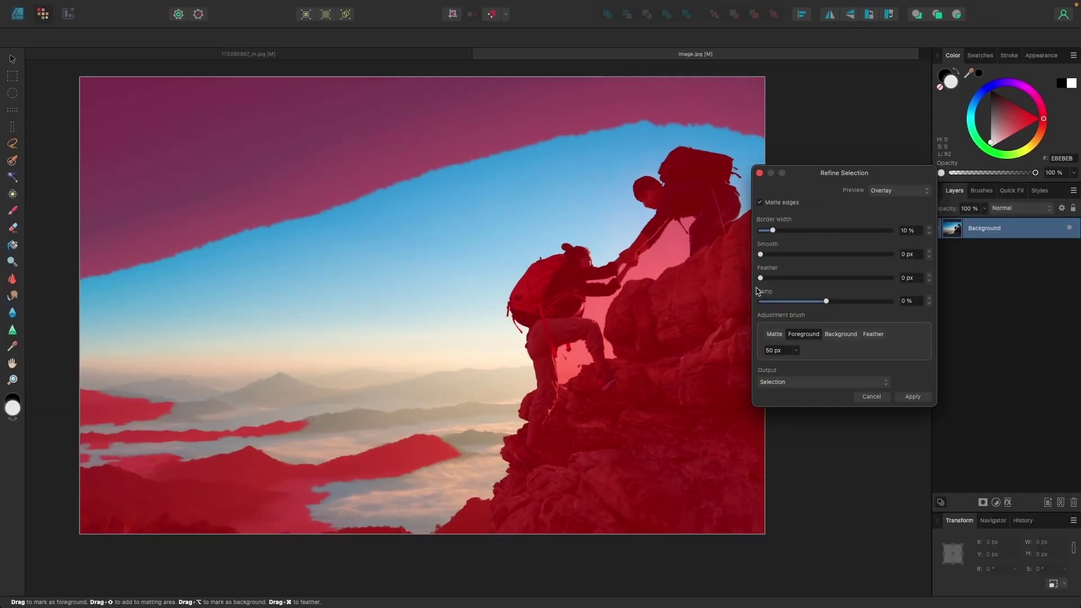
drag(823, 86, 863, 70)
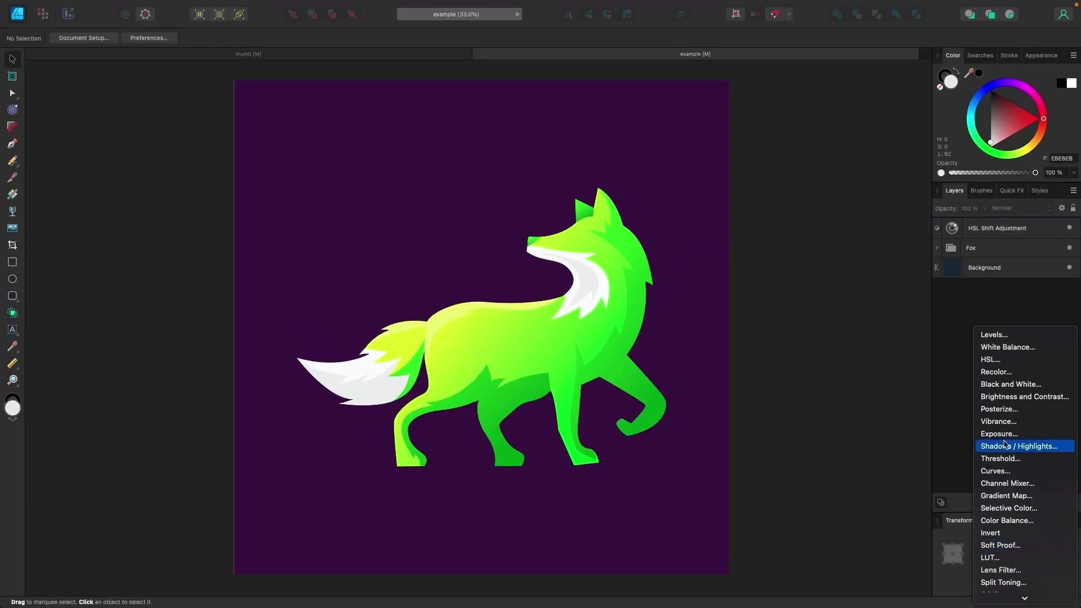
Add a Vibrance adjustment to the fox, then select the fox artwork group in the thumb document
click(969, 419)
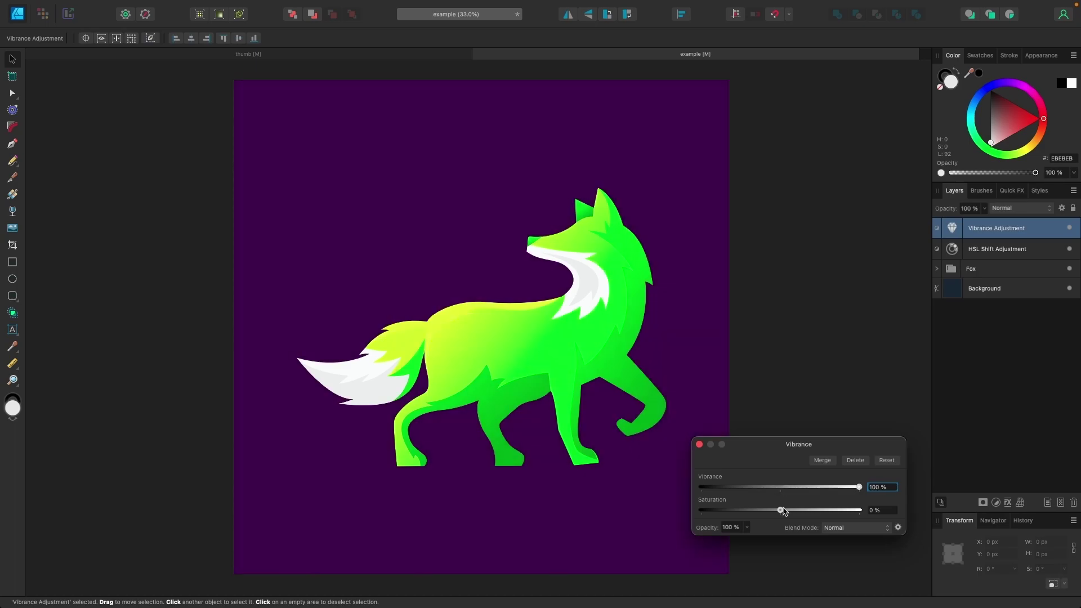
key(Return)
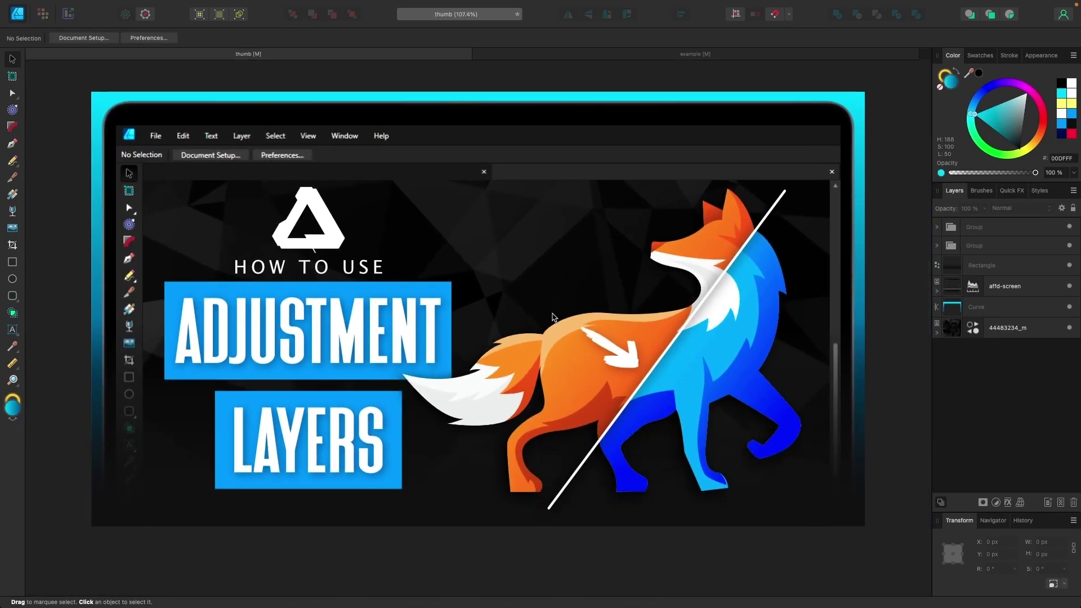
click(763, 298)
click(763, 299)
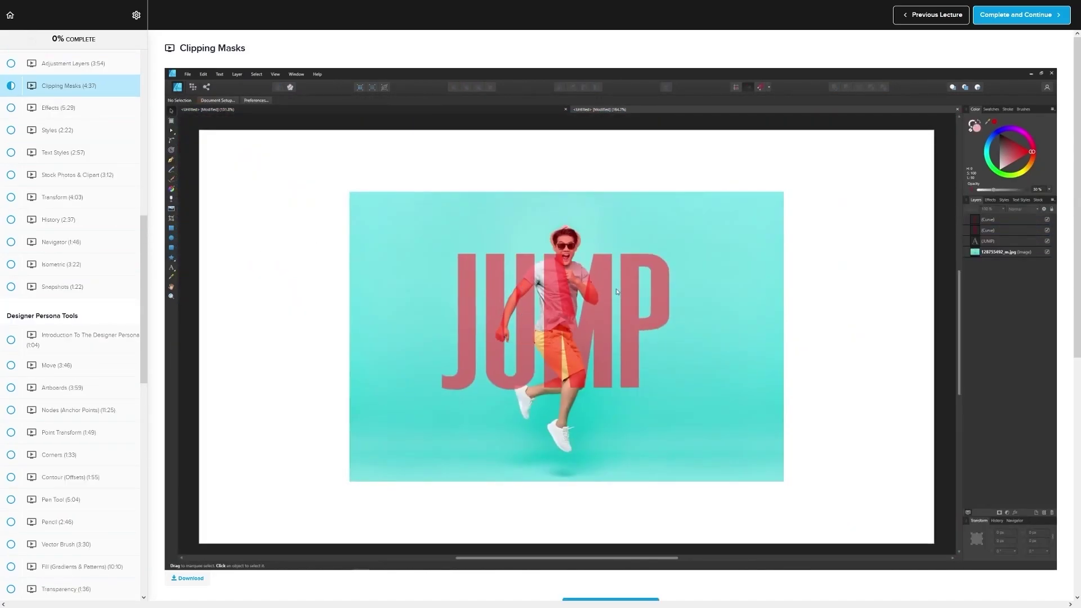
Scroll down the lecture's Q&A to the instructor replies about the version 1.2 lessons
scroll(982, 260, down, 15)
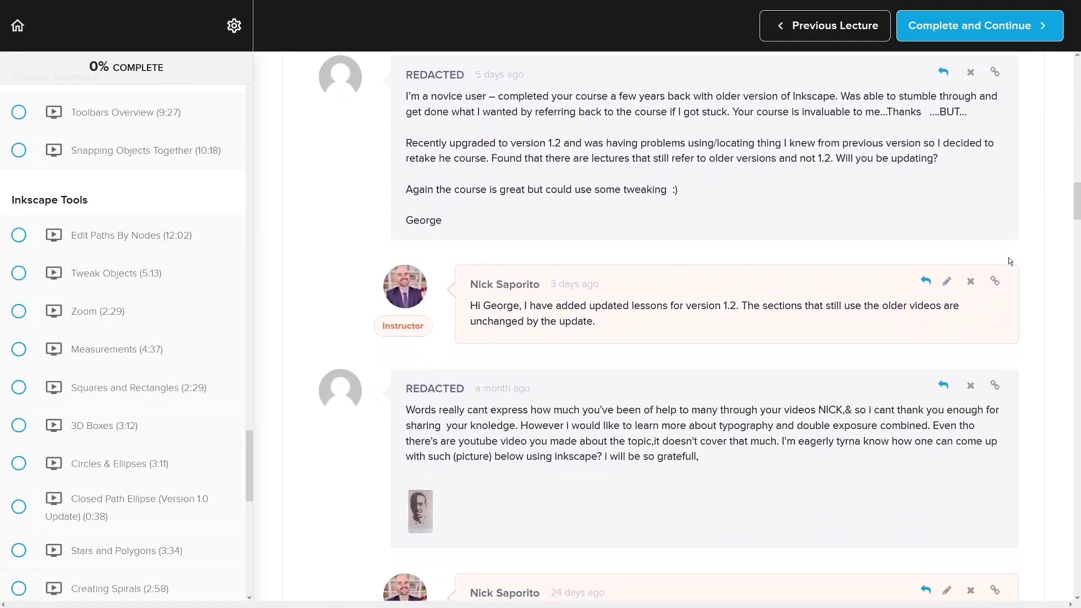
scroll(1008, 258, down, 6)
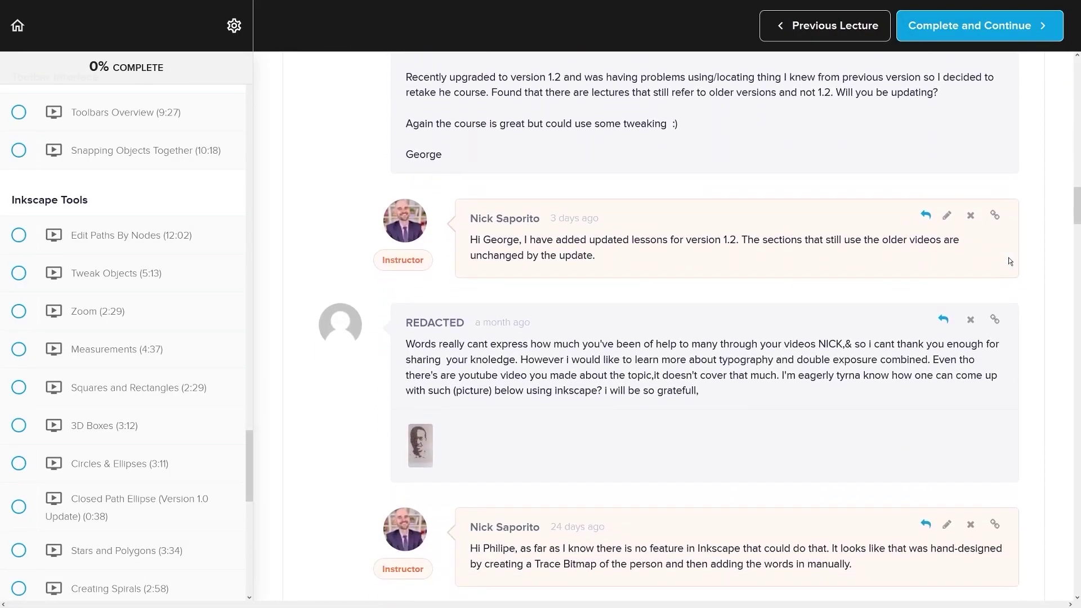